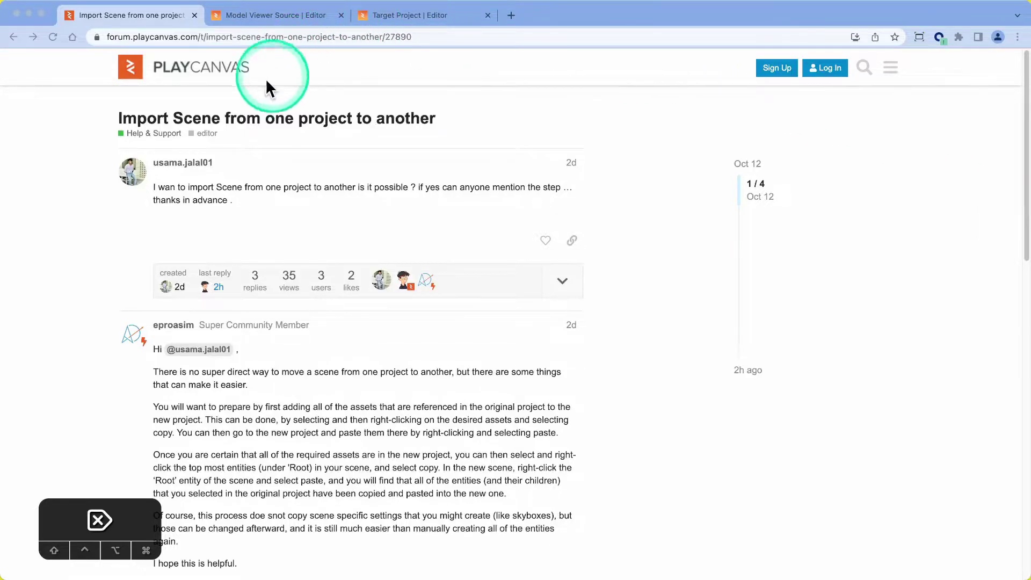
Leave the forum thread and bring up the Model Viewer Source project with its playcanvas cube scene
{"action": "left_click", "coordinate": [239, 121]}
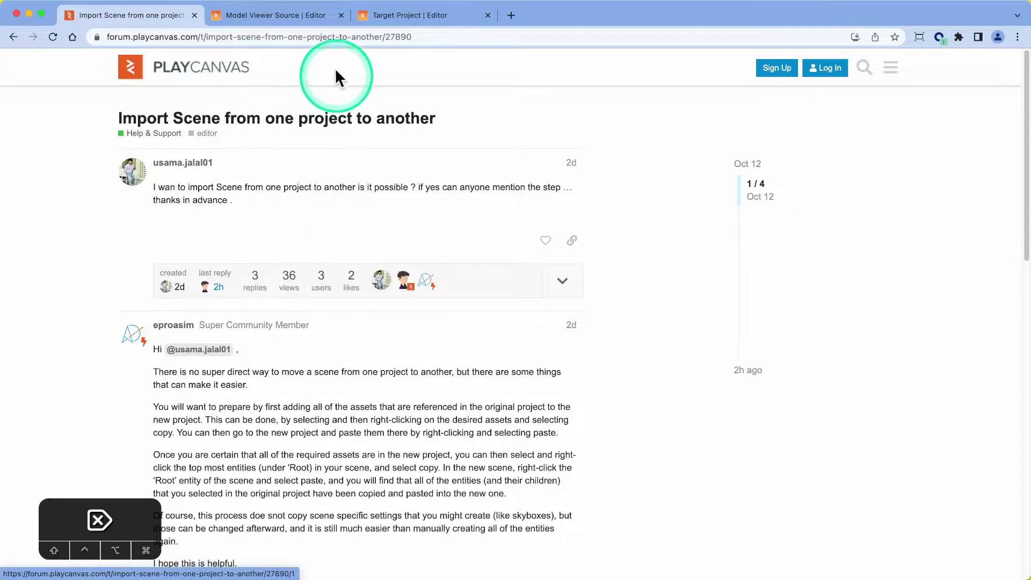
{"action": "left_click", "coordinate": [290, 17]}
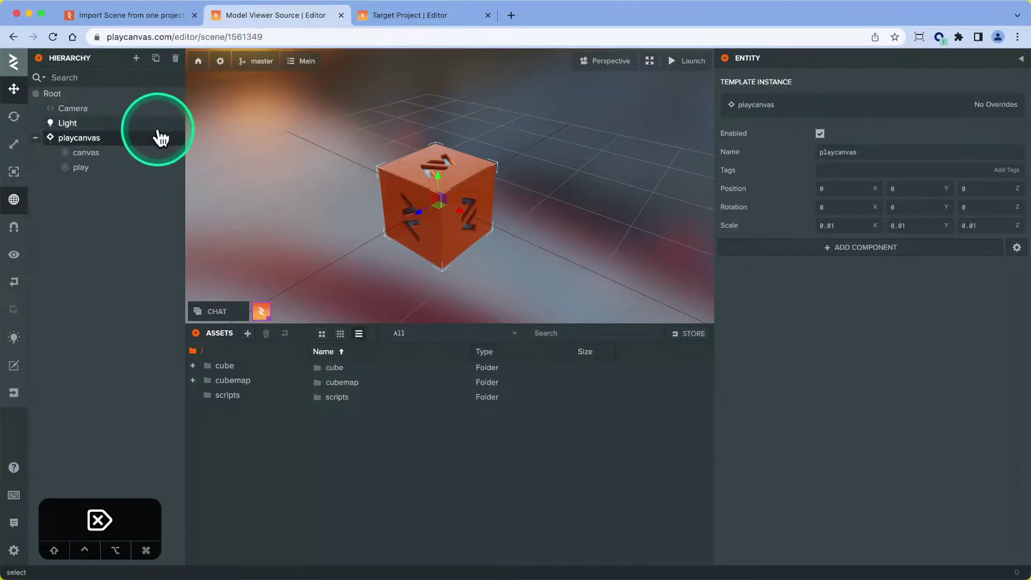
Check the Target Project scene, then copy the playcanvas entity in Model Viewer Source
{"action": "left_click", "coordinate": [439, 18]}
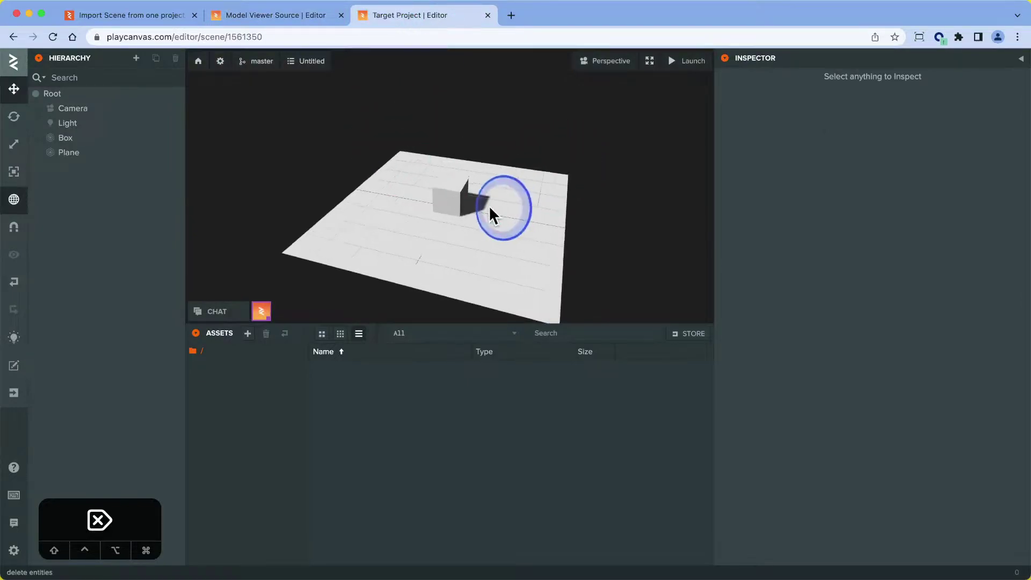
{"action": "left_click_drag", "start_coordinate": [517, 201], "coordinate": [463, 198]}
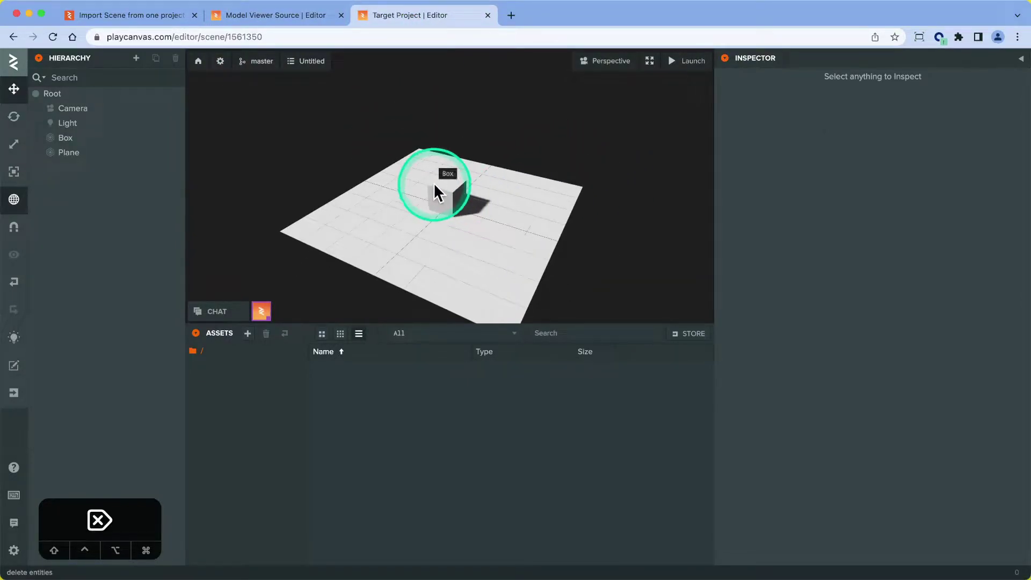
{"action": "left_click", "coordinate": [269, 18]}
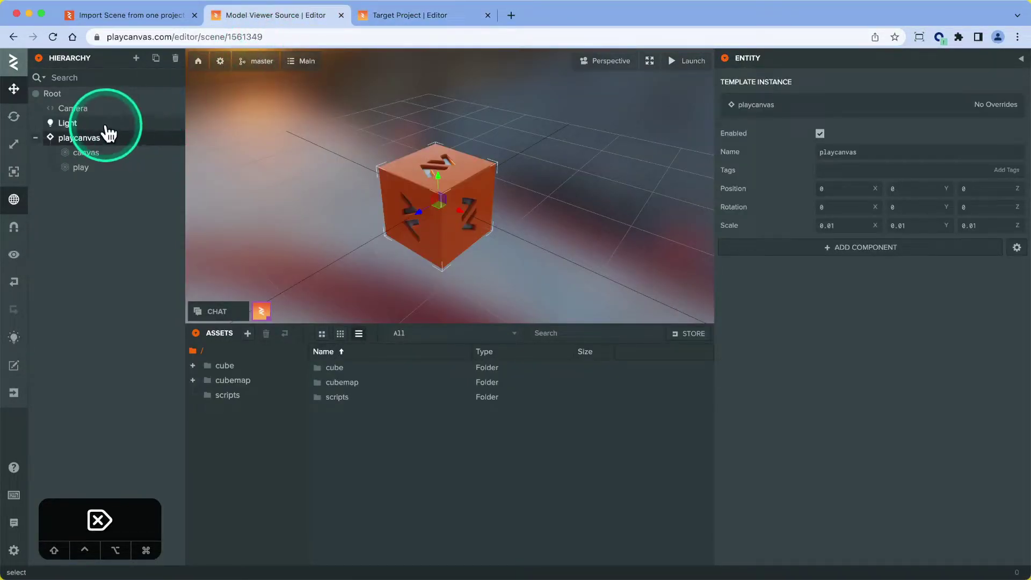
{"action": "right_click", "coordinate": [99, 142]}
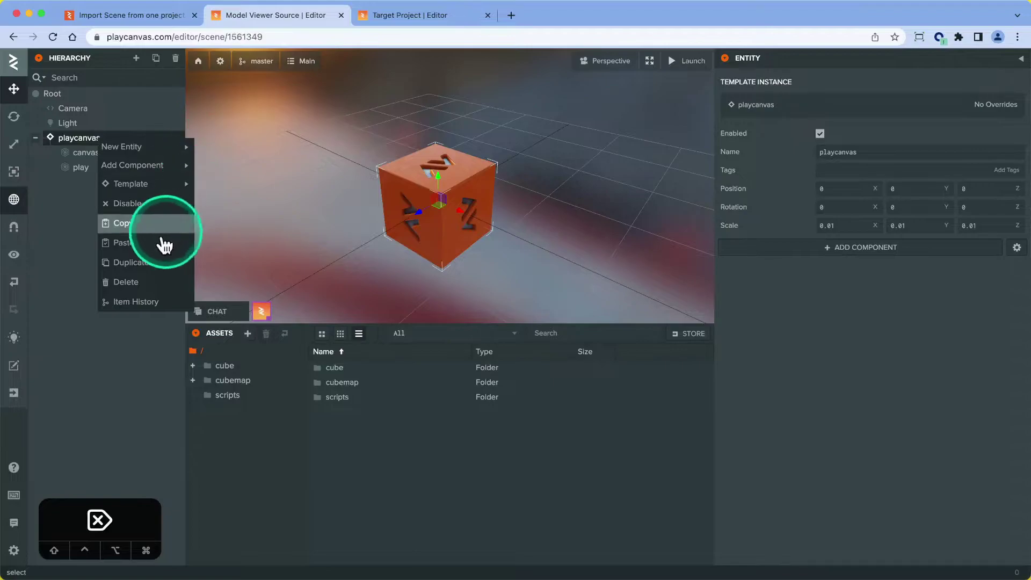
{"action": "left_click", "coordinate": [127, 221]}
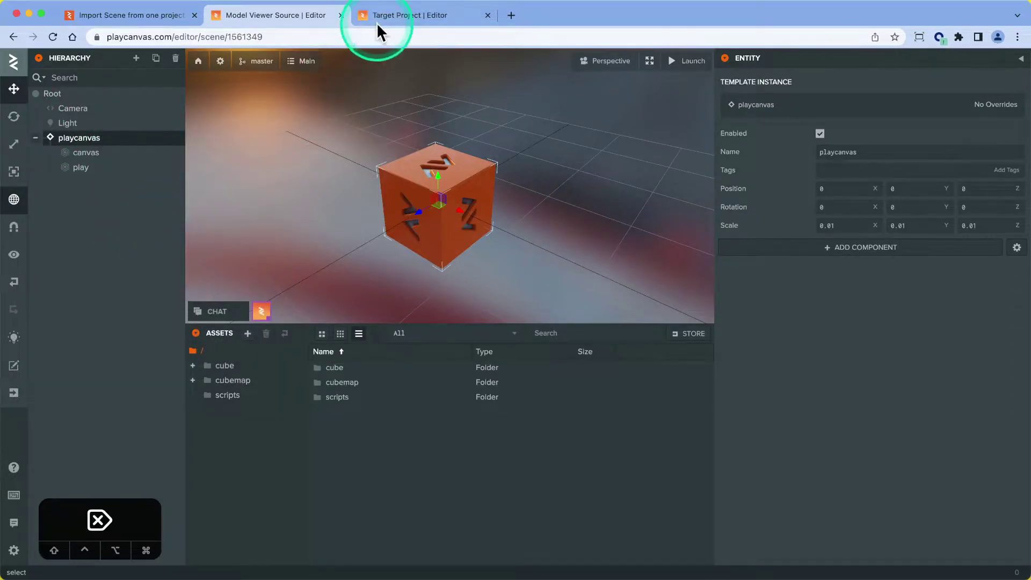
Paste the playcanvas hierarchy under Root in Target Project and inspect its canvas and play children
{"action": "left_click", "coordinate": [376, 19]}
{"action": "right_click", "coordinate": [81, 96]}
{"action": "left_click", "coordinate": [126, 197]}
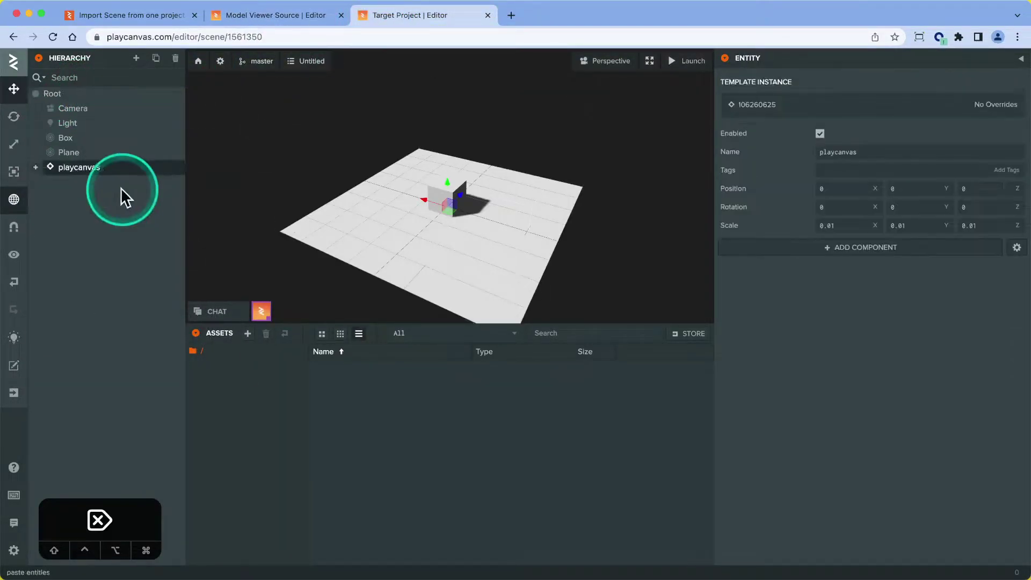
{"action": "left_click", "coordinate": [34, 168]}
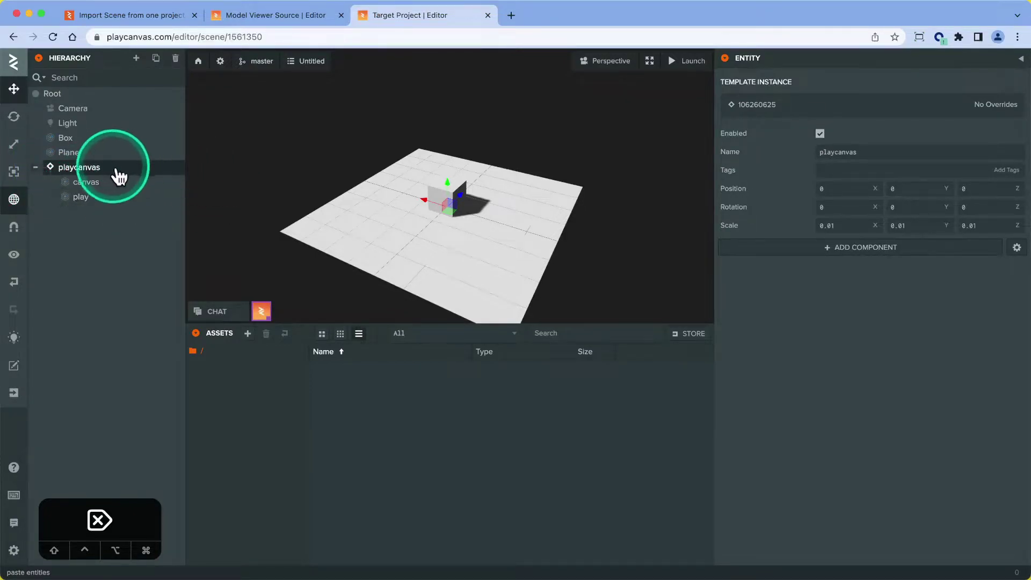
{"action": "left_click", "coordinate": [88, 185]}
{"action": "left_click", "coordinate": [84, 197]}
Review the pasted canvas entity's render settings, then delete the pasted playcanvas entity
{"action": "left_click", "coordinate": [79, 167]}
{"action": "left_click", "coordinate": [90, 184]}
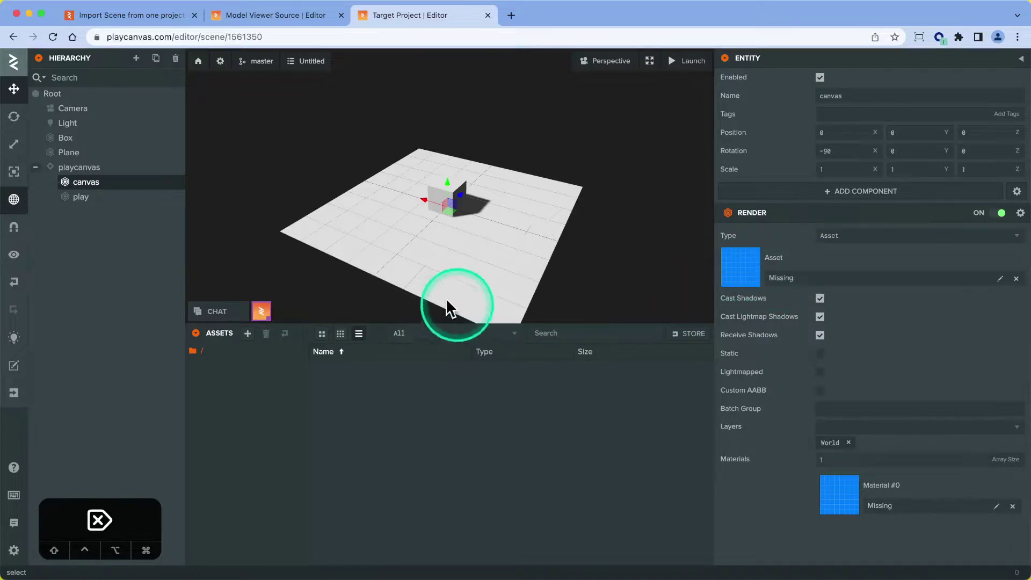
{"action": "left_click", "coordinate": [94, 170]}
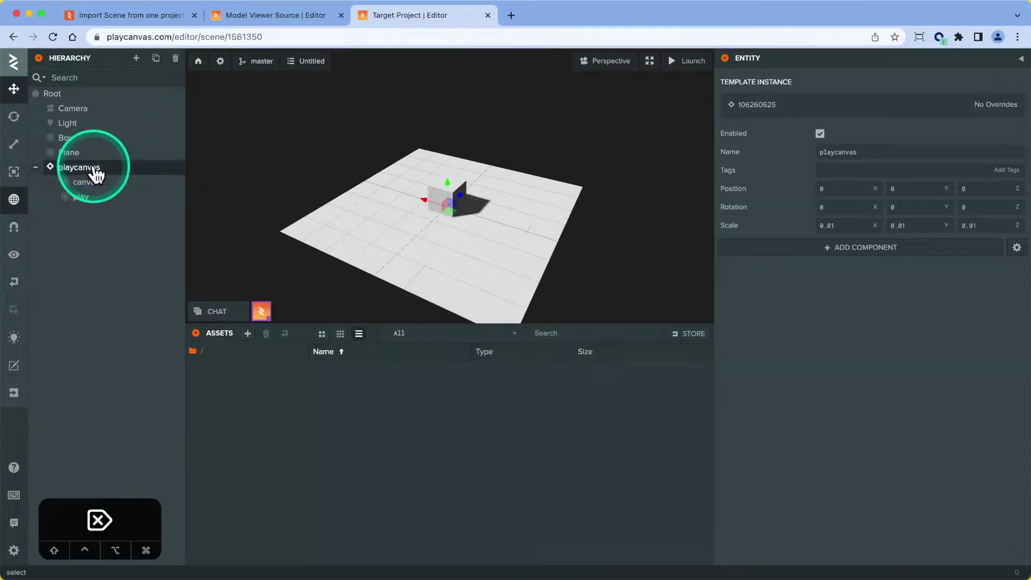
{"action": "key", "text": "Delete"}
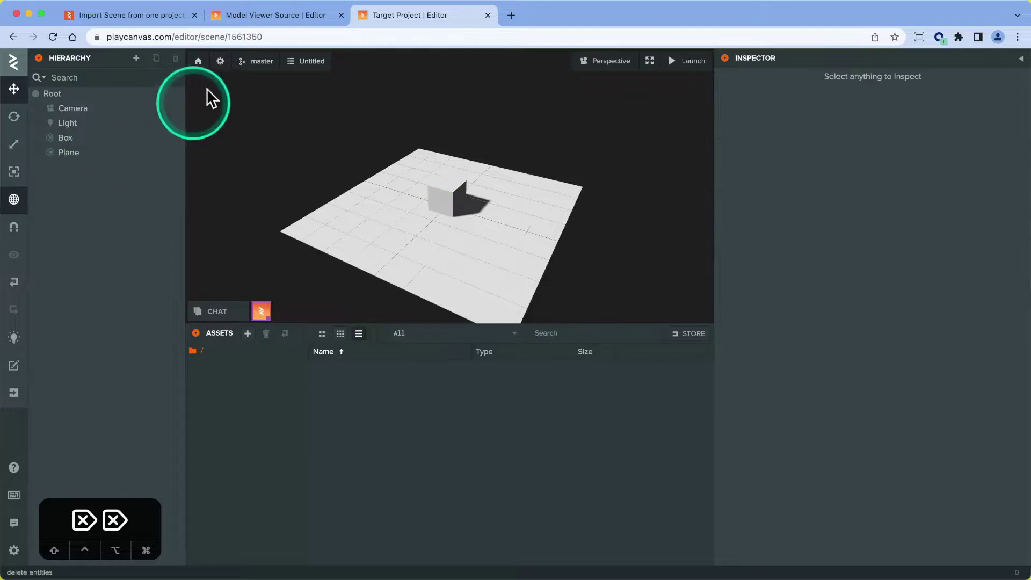
Copy the cube asset folder from Model Viewer Source's Assets panel
{"action": "left_click", "coordinate": [273, 14]}
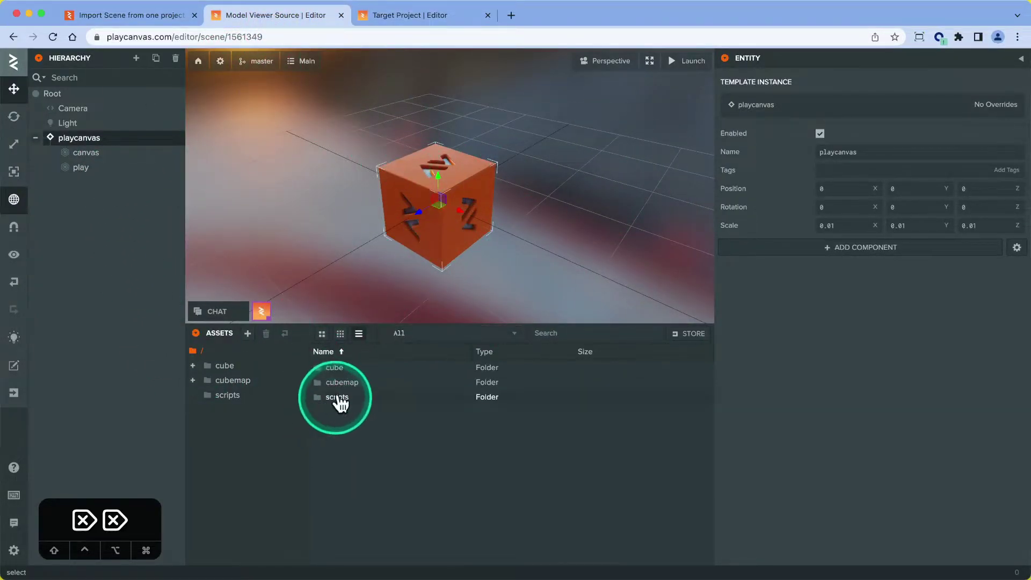
{"action": "right_click", "coordinate": [329, 369]}
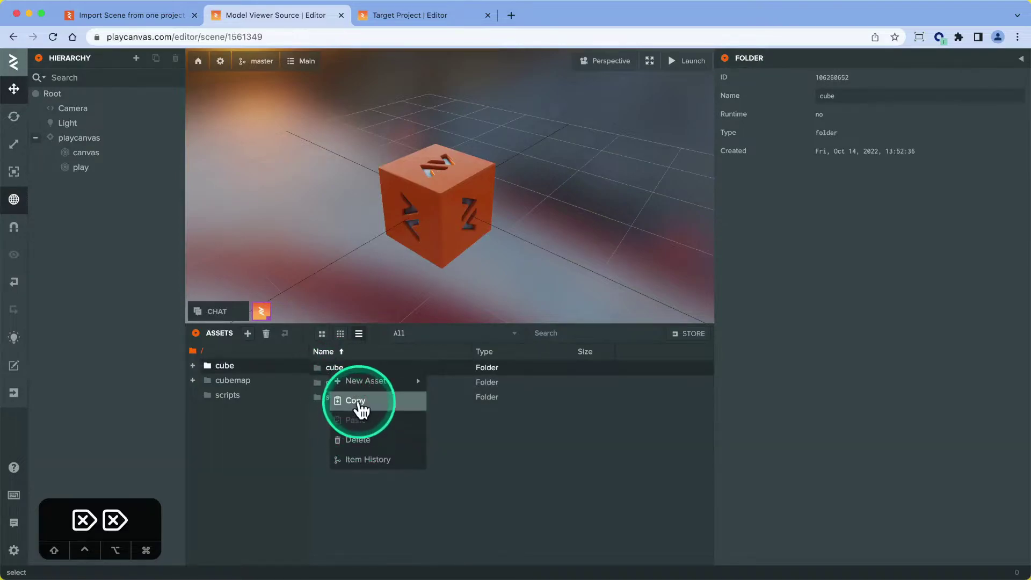
{"action": "left_click", "coordinate": [357, 400]}
Paste the cube folder into Target Project's assets and browse its playcanvas-cube and textures folders
{"action": "left_click", "coordinate": [395, 16]}
{"action": "right_click", "coordinate": [376, 467]}
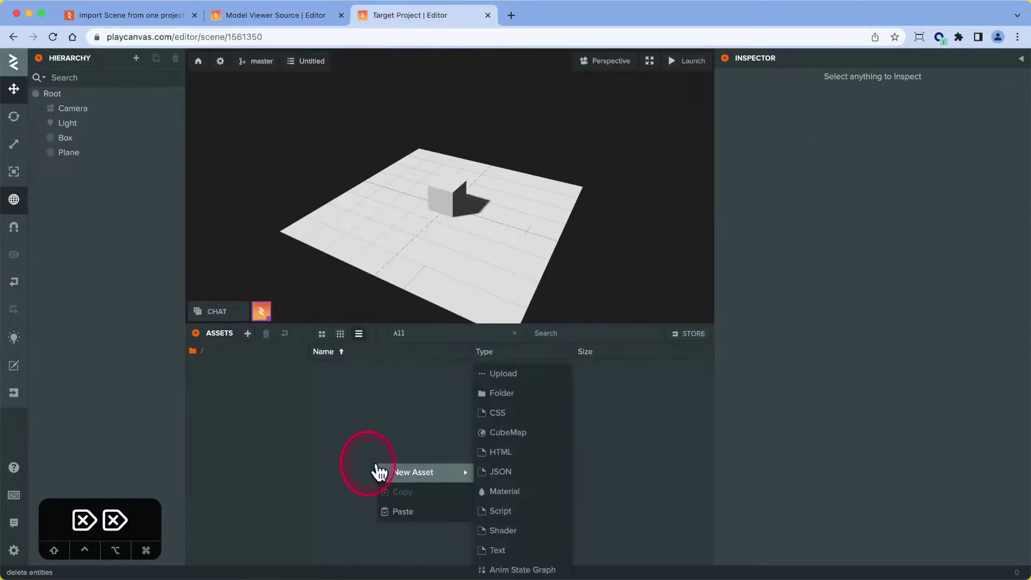
{"action": "left_click", "coordinate": [404, 511]}
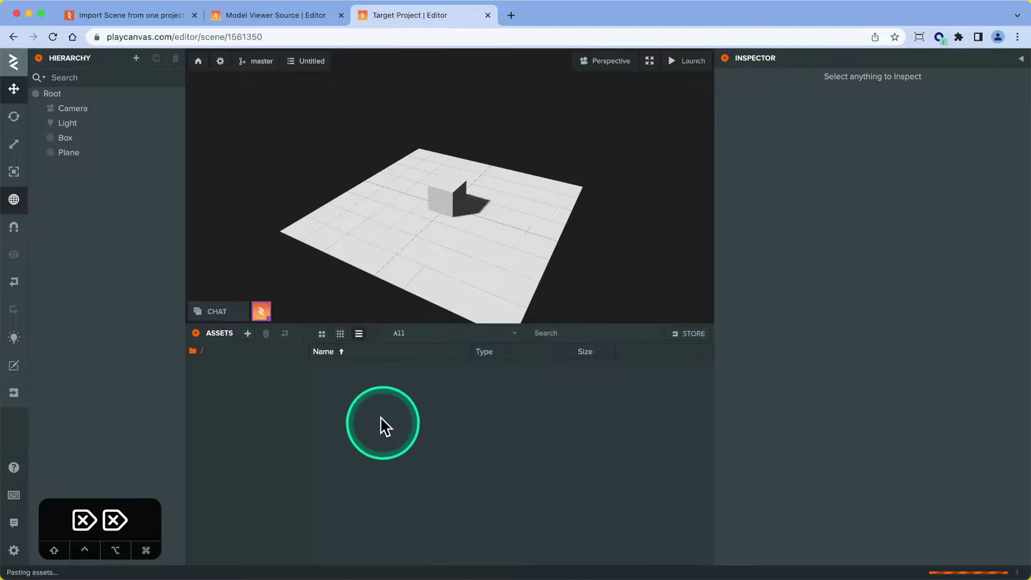
{"action": "double_click", "coordinate": [327, 369]}
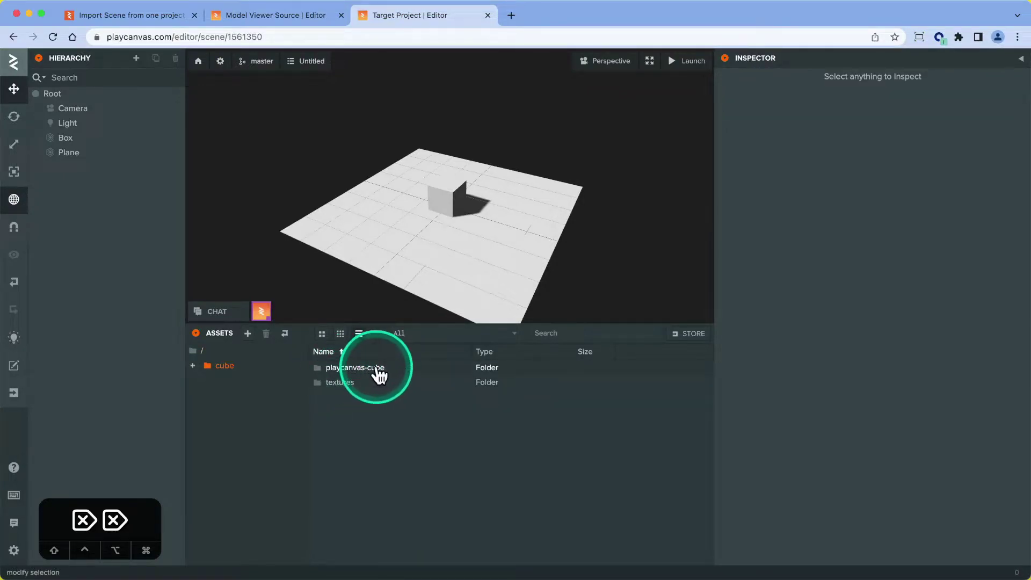
{"action": "double_click", "coordinate": [376, 369]}
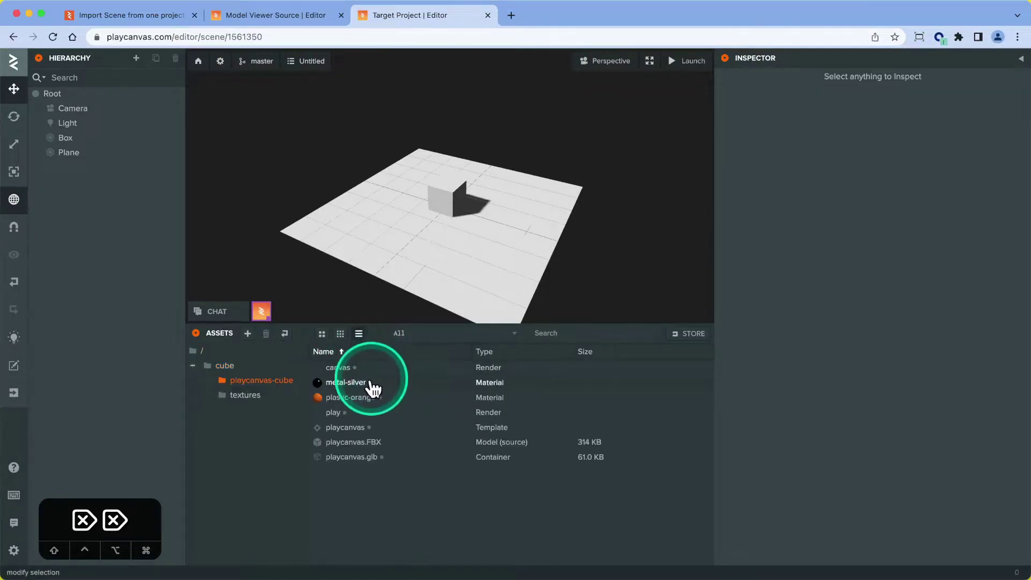
{"action": "left_click", "coordinate": [245, 396]}
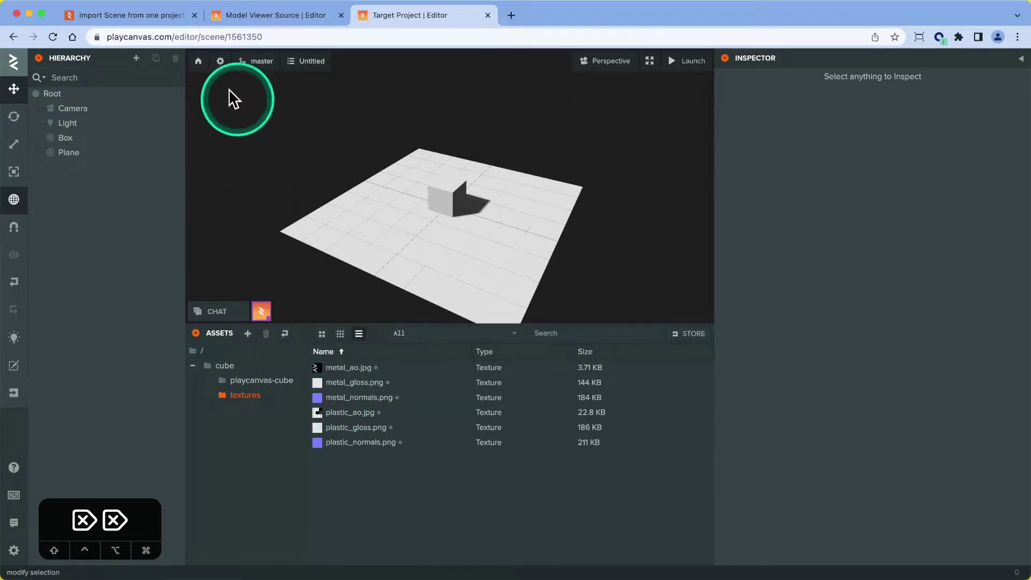
{"action": "left_click", "coordinate": [229, 19]}
Copy the playcanvas entity hierarchy in Model Viewer Source
{"action": "right_click", "coordinate": [92, 143]}
{"action": "mouse_move", "coordinate": [95, 149]}
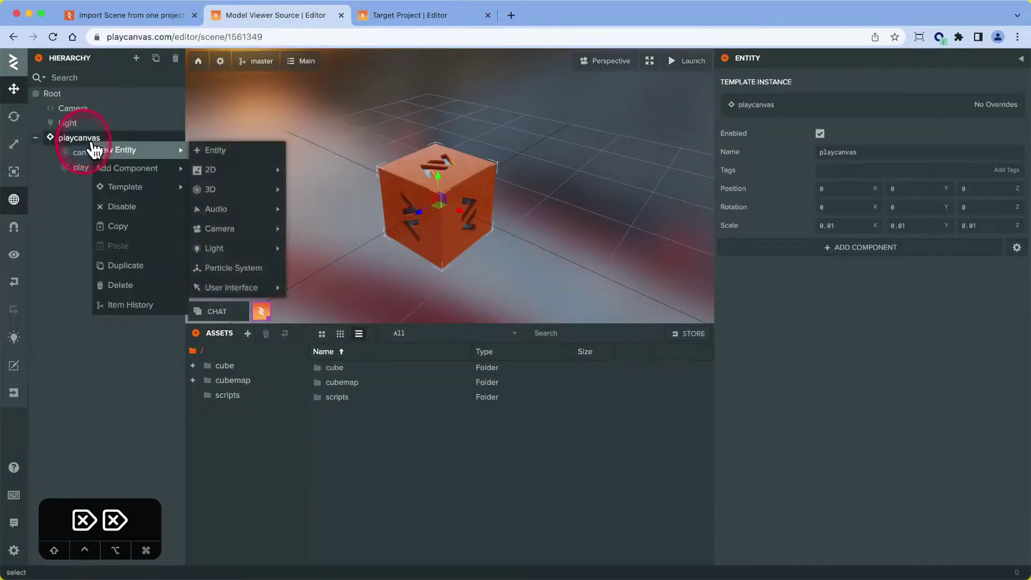
{"action": "left_click", "coordinate": [124, 228]}
Paste playcanvas under Root in Target Project, raise it to Y 2.75, and check canvas's render asset
{"action": "left_click", "coordinate": [428, 21]}
{"action": "left_click", "coordinate": [167, 92]}
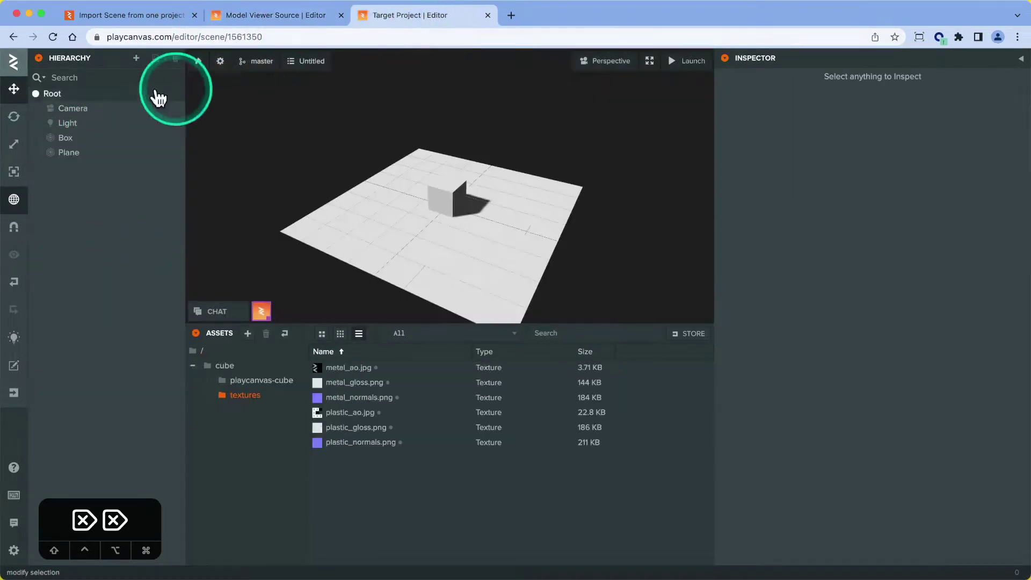
{"action": "right_click", "coordinate": [110, 96]}
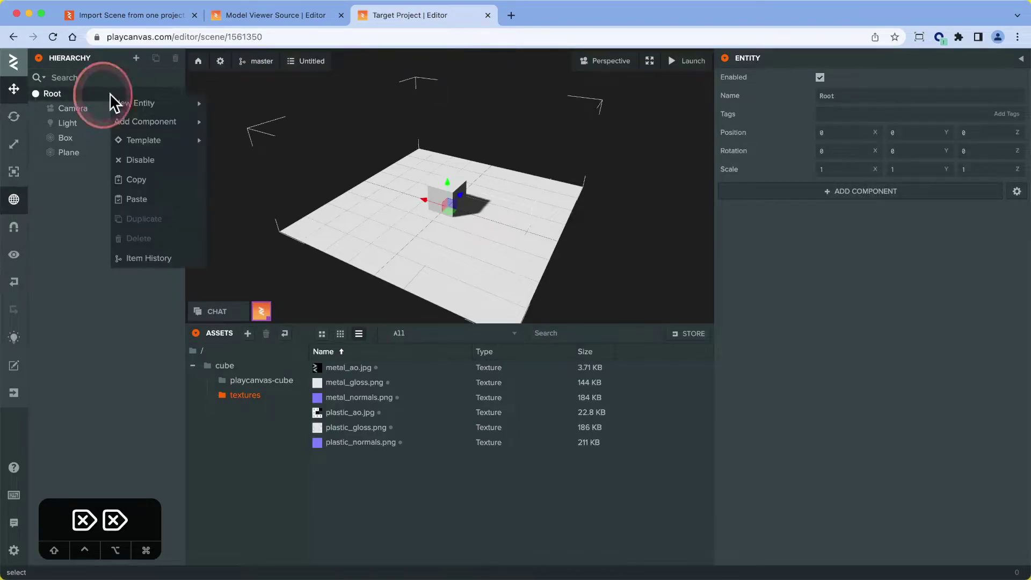
{"action": "left_click", "coordinate": [144, 199]}
{"action": "left_click", "coordinate": [35, 167]}
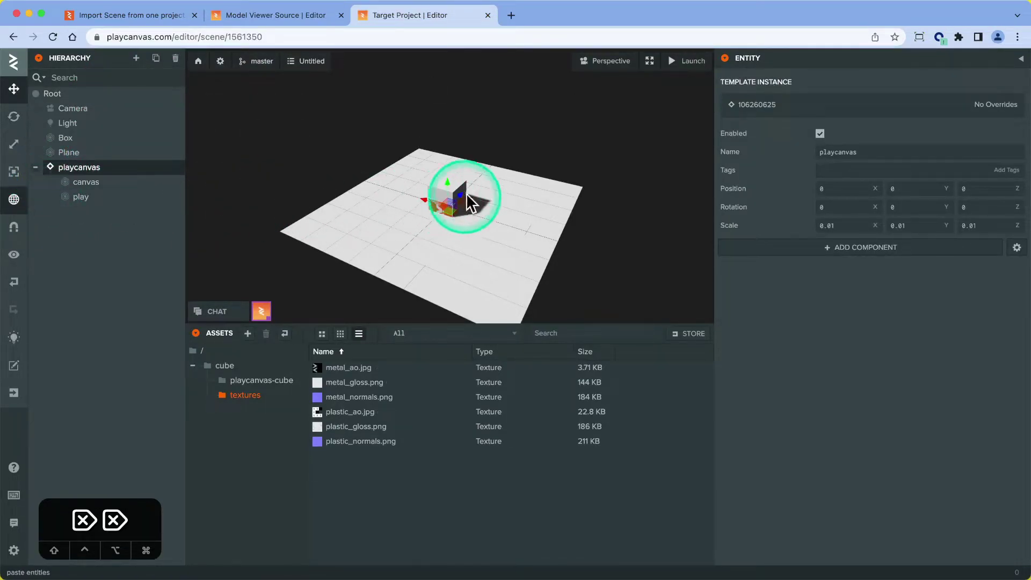
{"action": "left_click_drag", "start_coordinate": [449, 184], "coordinate": [458, 110]}
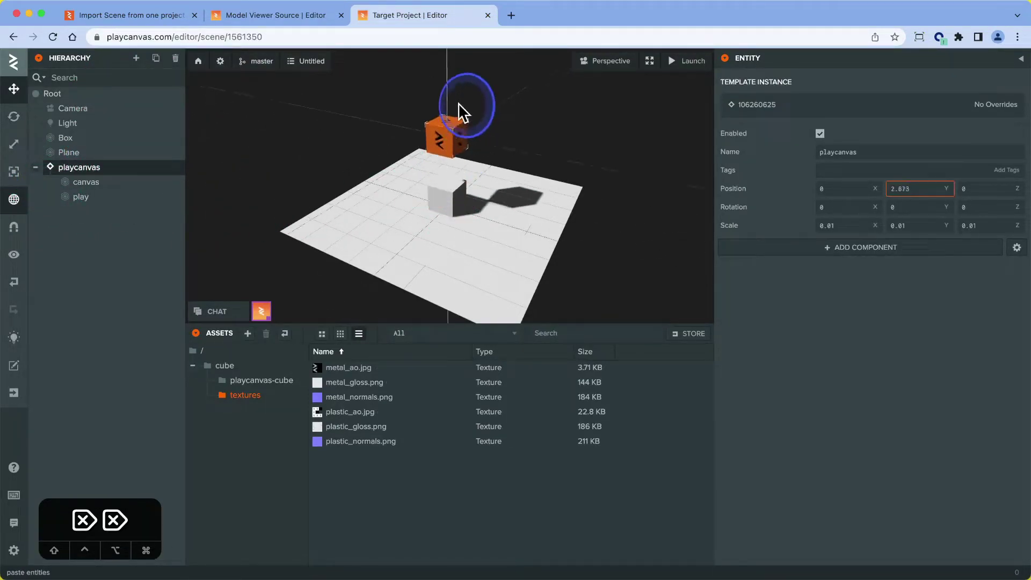
{"action": "left_click", "coordinate": [78, 188]}
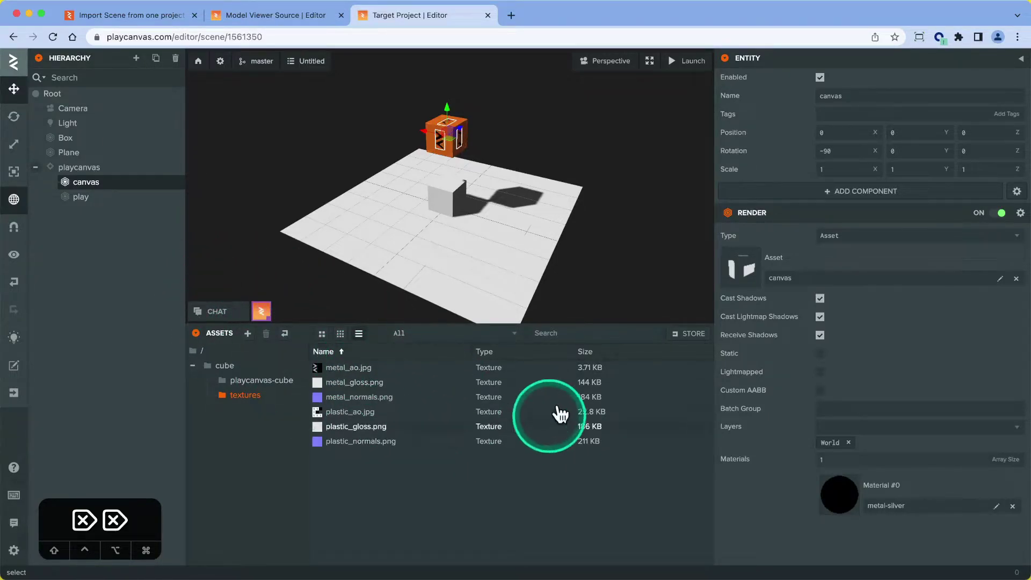
Unlink the playcanvas entity from its template with Template > Unlink Template
{"action": "left_click", "coordinate": [80, 167]}
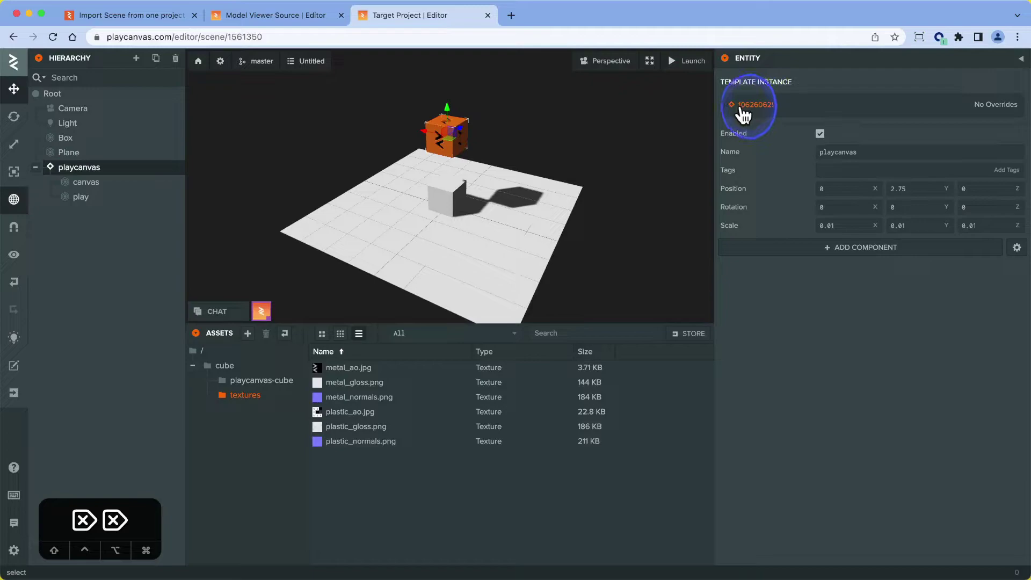
{"action": "right_click", "coordinate": [86, 169]}
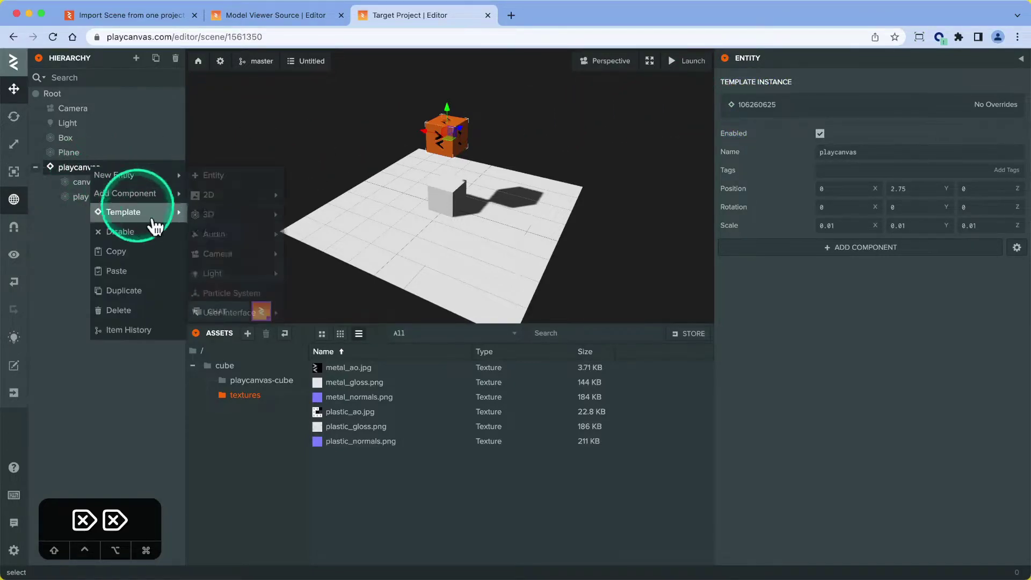
{"action": "mouse_move", "coordinate": [152, 220]}
{"action": "left_click", "coordinate": [221, 240]}
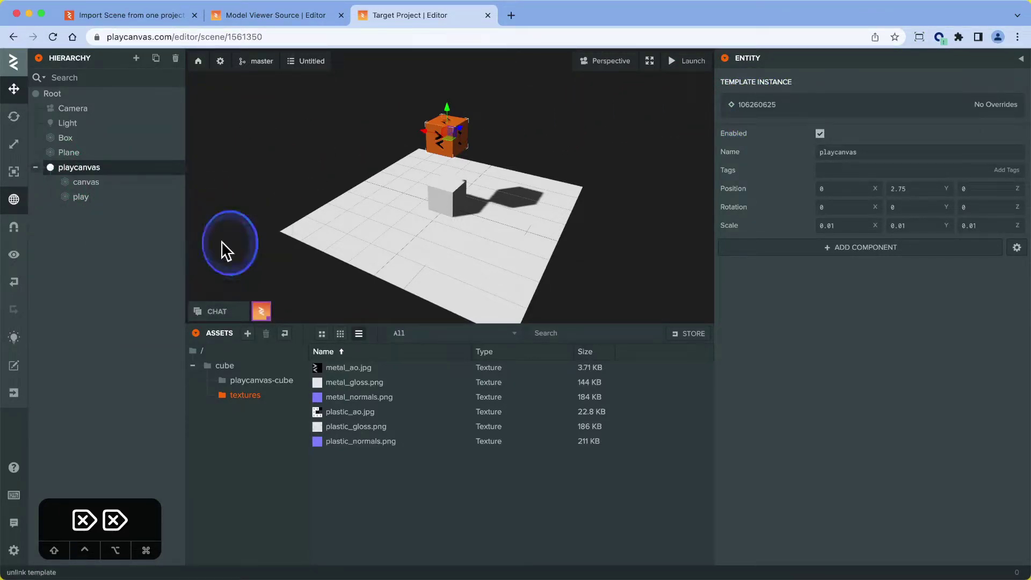
{"action": "mouse_move", "coordinate": [479, 142]}
{"action": "left_mouse_down"}
{"action": "mouse_move", "coordinate": [394, 125]}
{"action": "mouse_move", "coordinate": [464, 140]}
{"action": "left_mouse_up"}
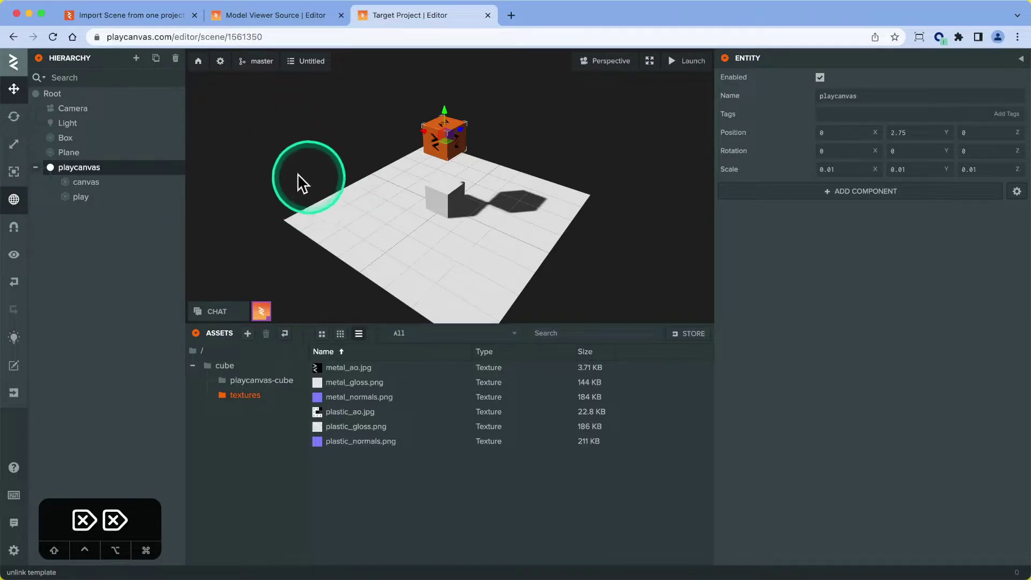
Delete the playcanvas entity from the Target Project hierarchy
{"action": "left_click", "coordinate": [120, 173]}
{"action": "left_click", "coordinate": [83, 173]}
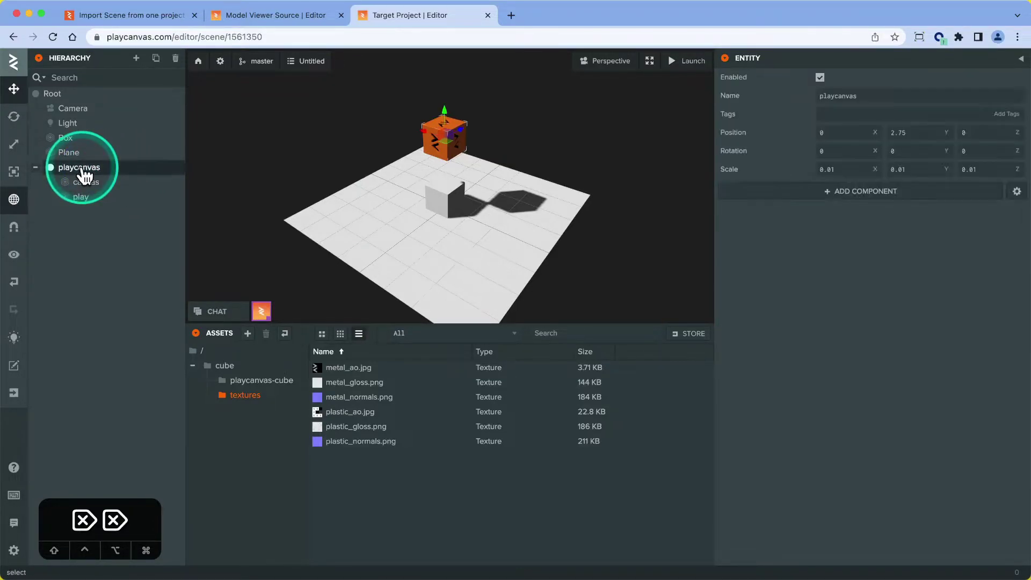
{"action": "key", "text": "Delete"}
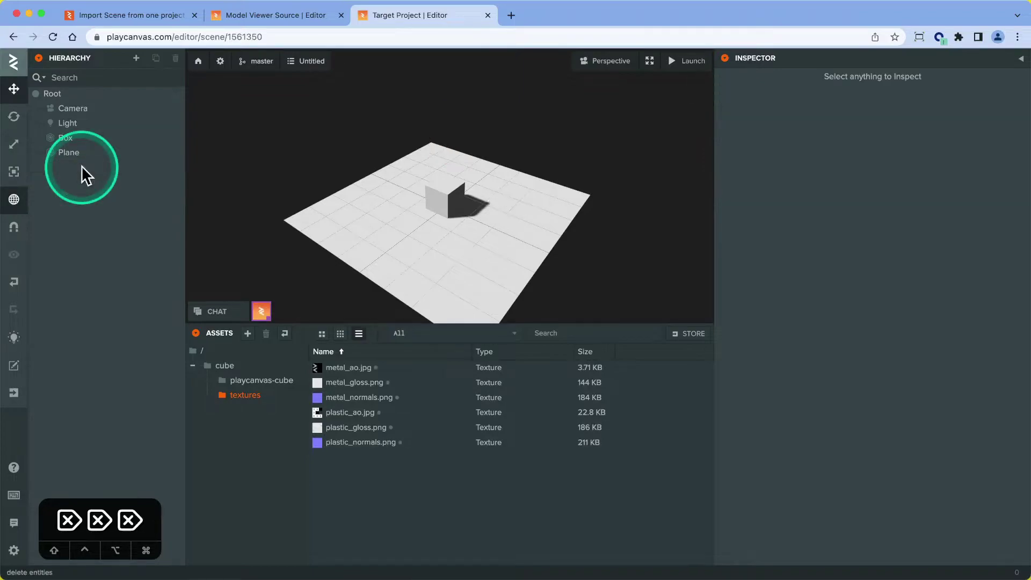
Permanently delete the cube asset folder from the Target Project's assets
{"action": "left_click", "coordinate": [236, 365]}
{"action": "left_click", "coordinate": [333, 369]}
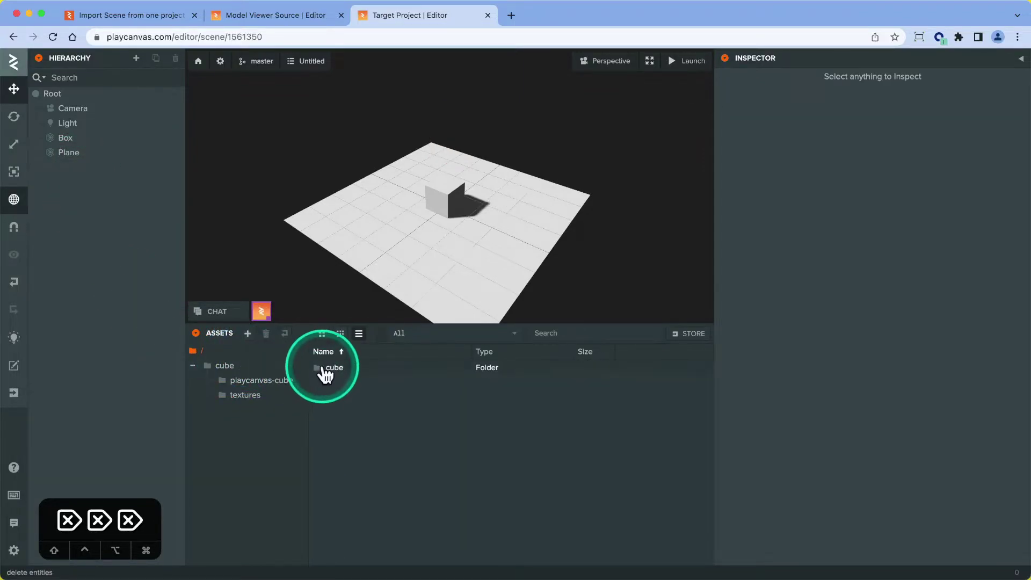
{"action": "key", "text": "Delete"}
{"action": "left_click", "coordinate": [598, 360]}
{"action": "key", "text": "ctrl+shift+Tab"}
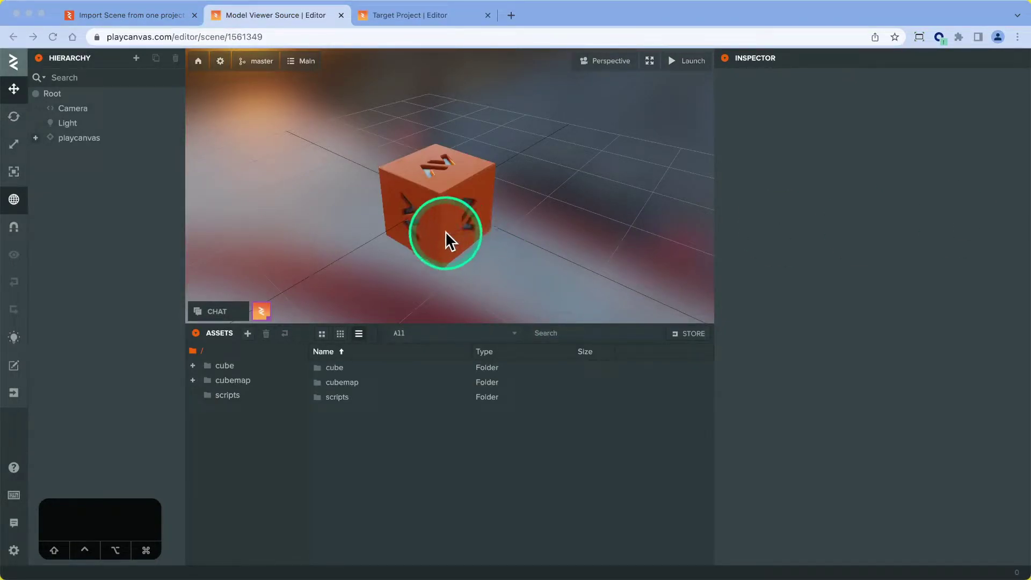
Create a master-branch checkpoint described 'Before copy' in Version Control
{"action": "left_click", "coordinate": [247, 64]}
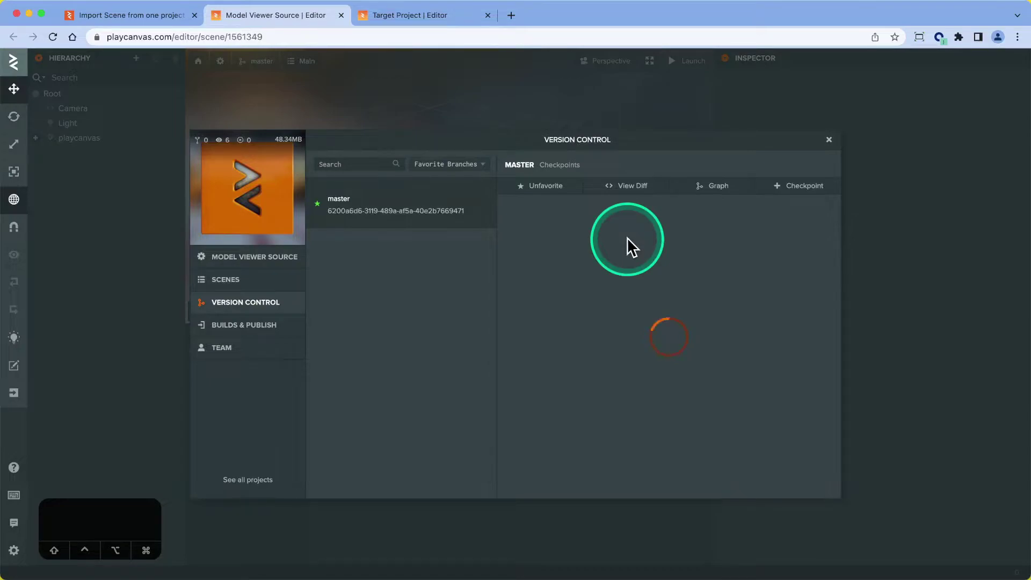
{"action": "left_click", "coordinate": [798, 200]}
{"action": "left_click", "coordinate": [712, 281]}
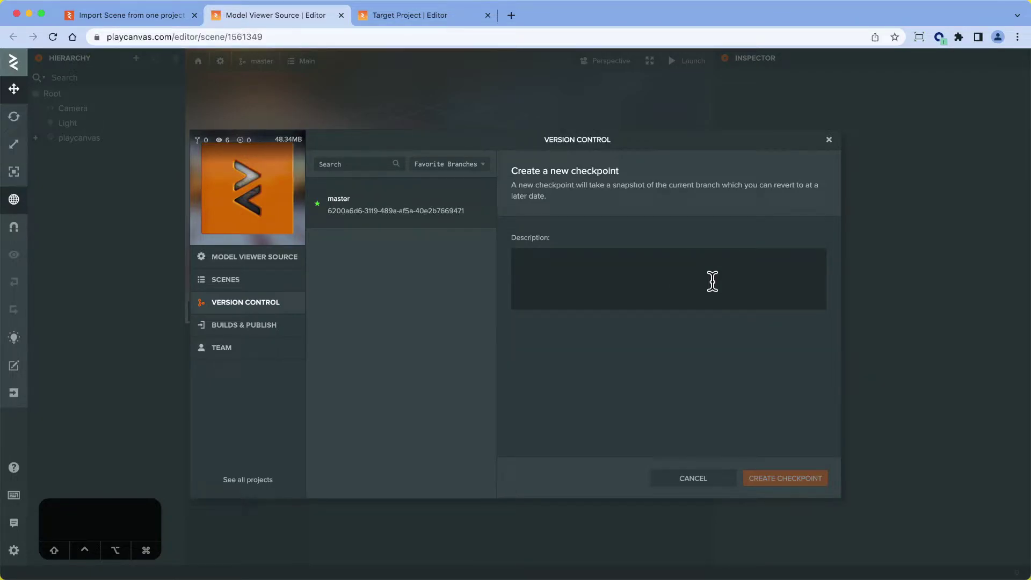
{"action": "type", "text": "Before copy"}
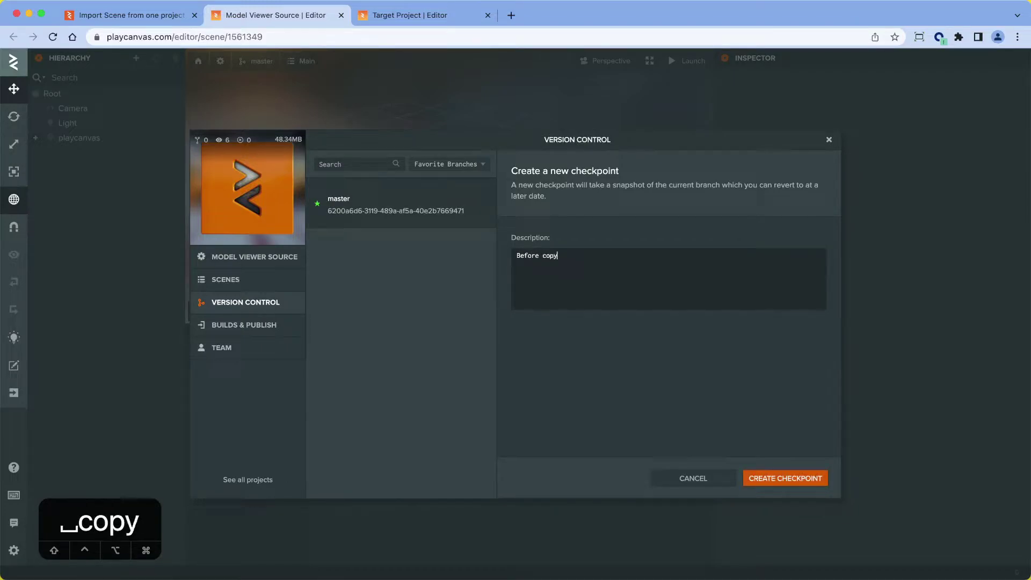
{"action": "key", "text": "Return"}
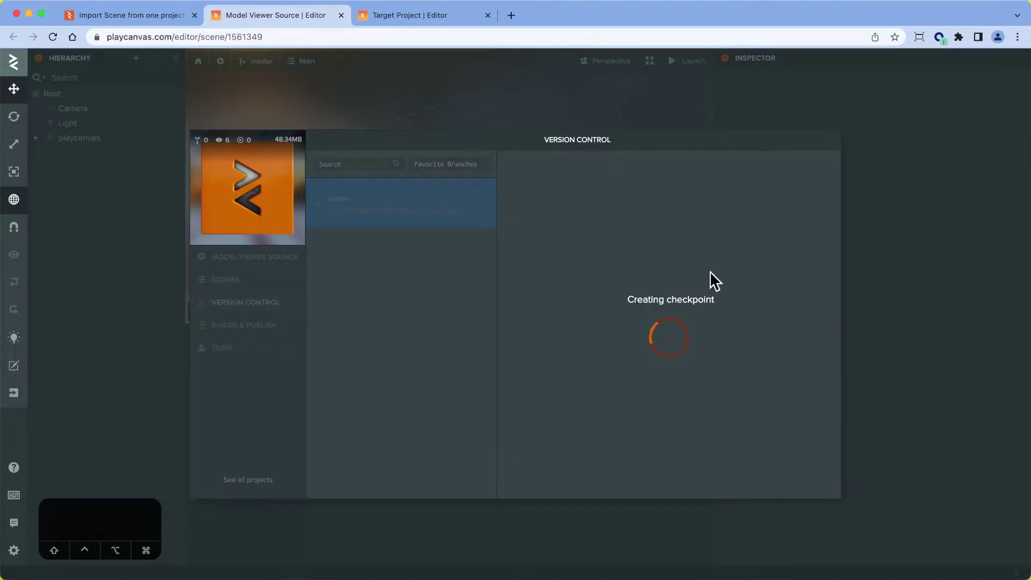
{"action": "left_click", "coordinate": [510, 113]}
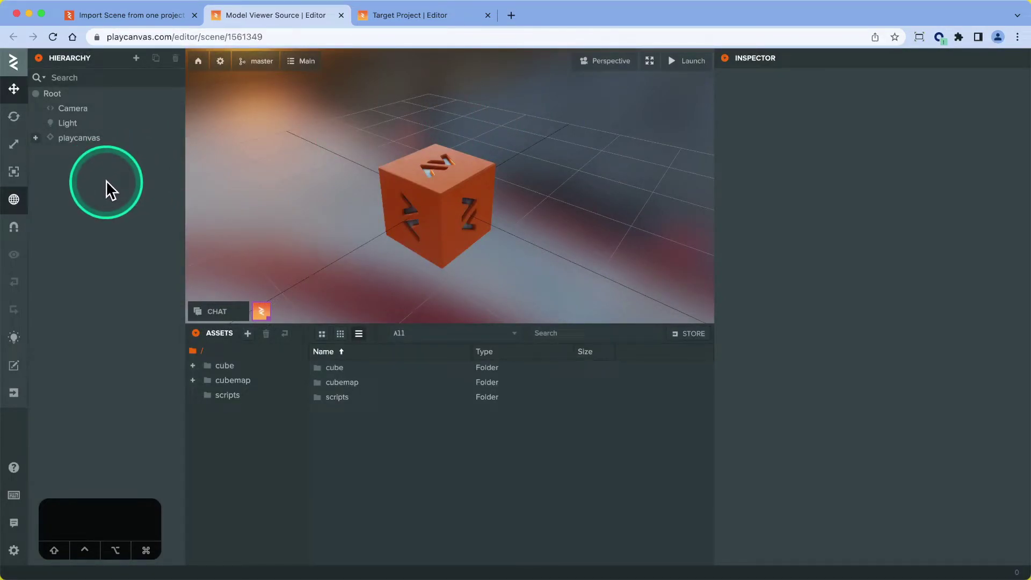
Create a new template asset from the playcanvas entity
{"action": "left_click", "coordinate": [106, 180]}
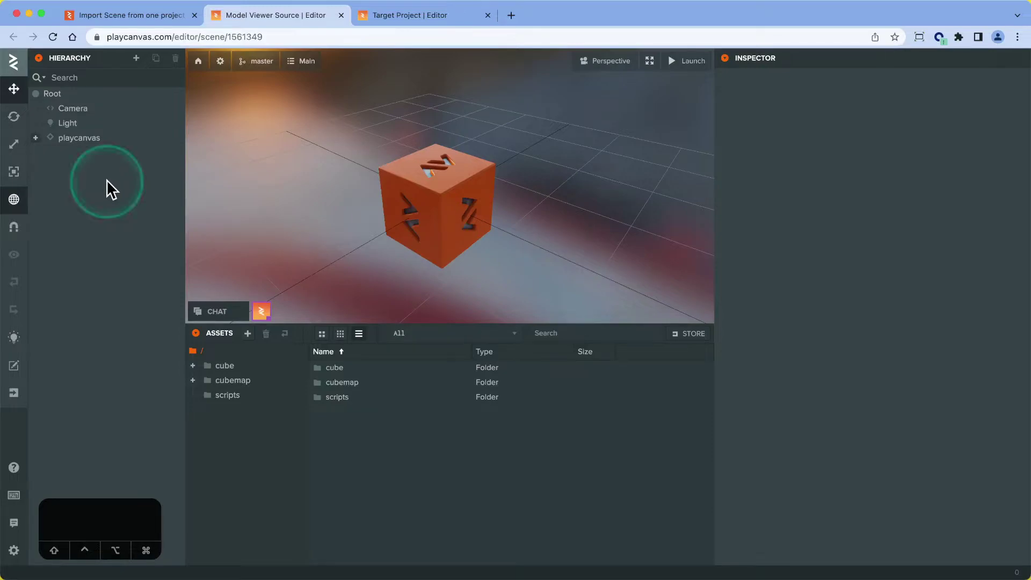
{"action": "left_click", "coordinate": [107, 140]}
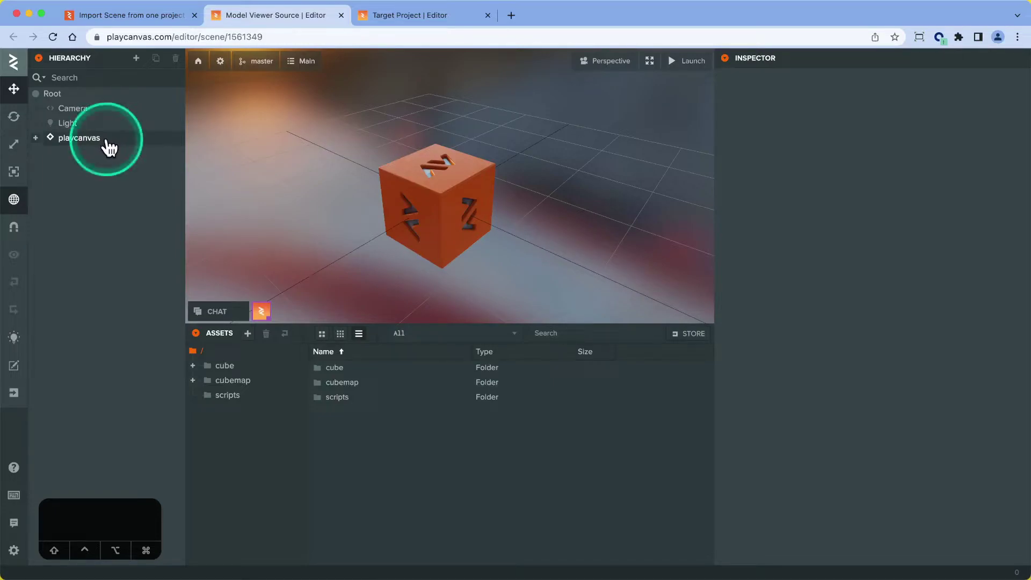
{"action": "right_click", "coordinate": [81, 142]}
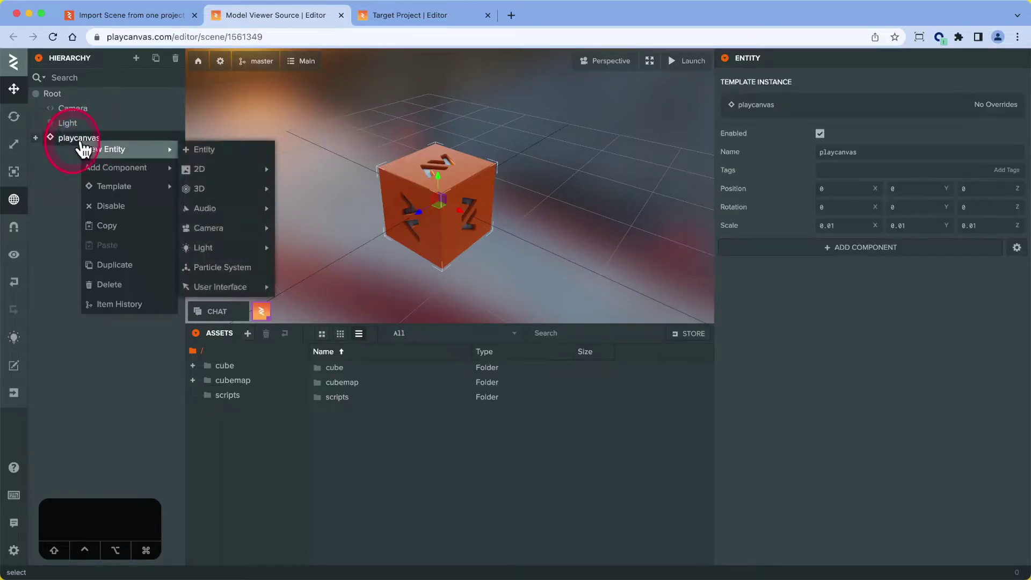
{"action": "left_click", "coordinate": [146, 168]}
{"action": "left_click", "coordinate": [158, 186]}
{"action": "left_click", "coordinate": [217, 187]}
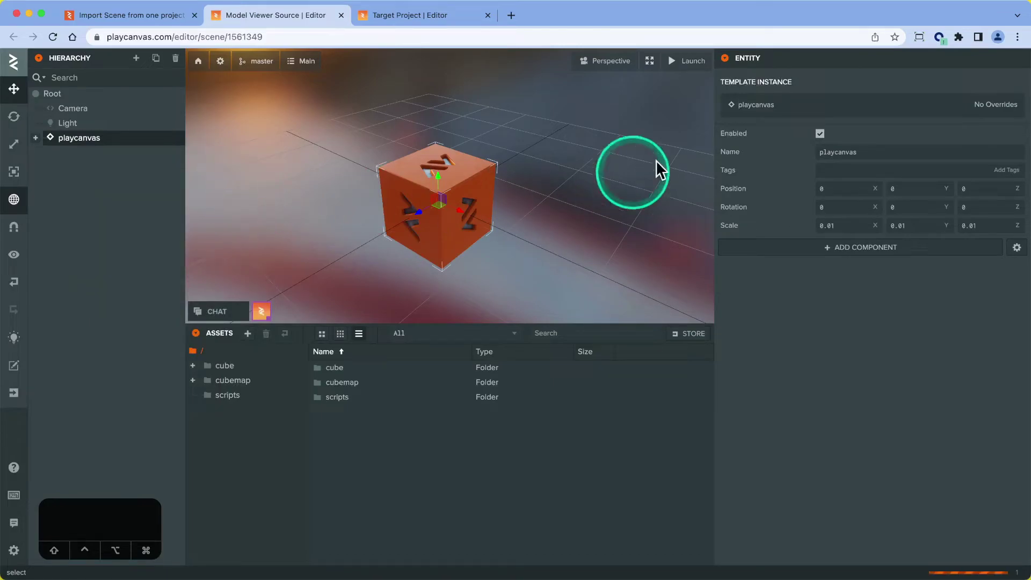
Rename the new template asset to playcanvas-scene
{"action": "left_click", "coordinate": [378, 397]}
{"action": "left_click", "coordinate": [887, 95]}
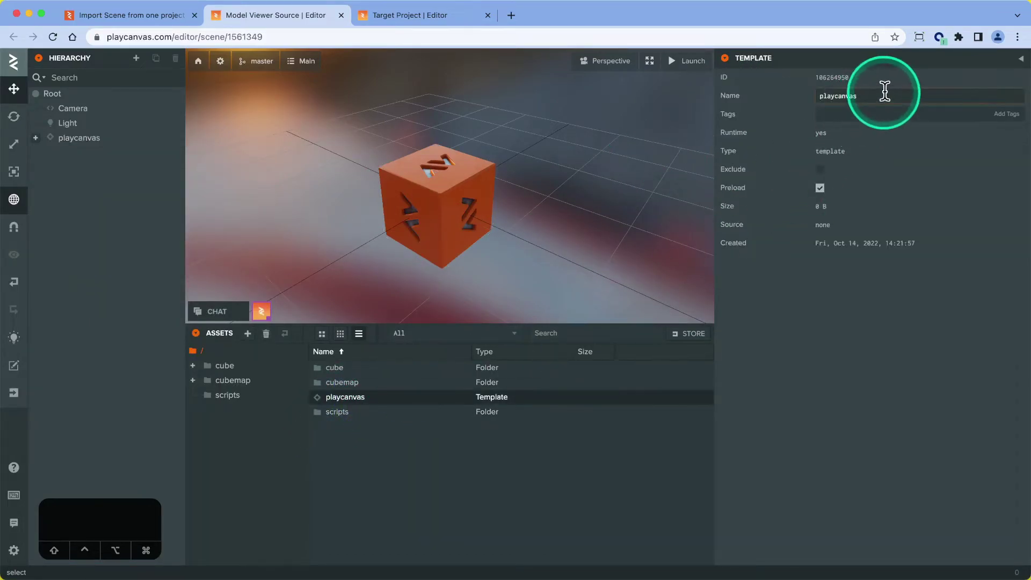
{"action": "type", "text": "-scene"}
{"action": "key", "text": "Return"}
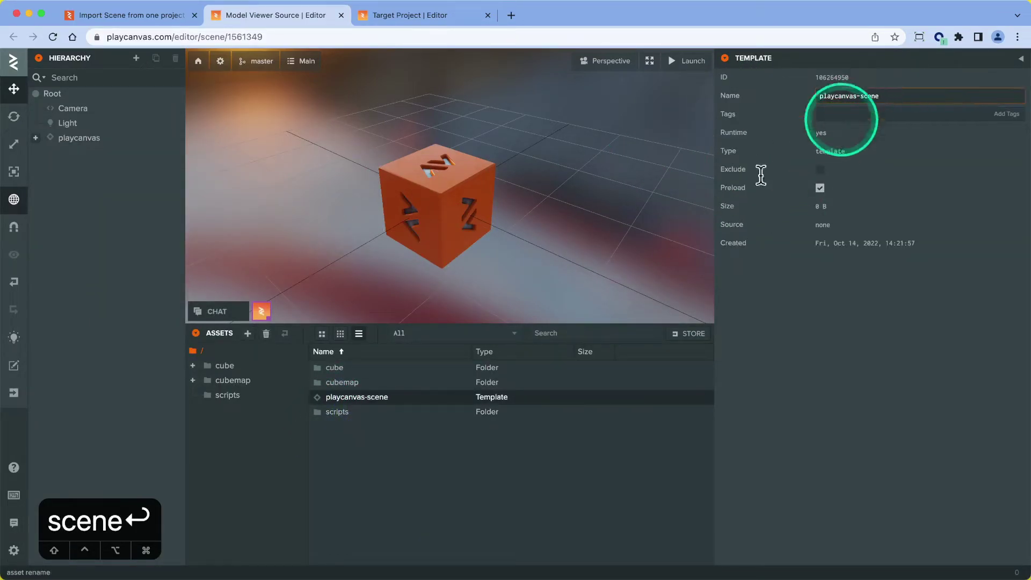
Copy the playcanvas-scene template and go to the Target Project's empty asset list
{"action": "right_click", "coordinate": [376, 398]}
{"action": "left_click", "coordinate": [397, 444]}
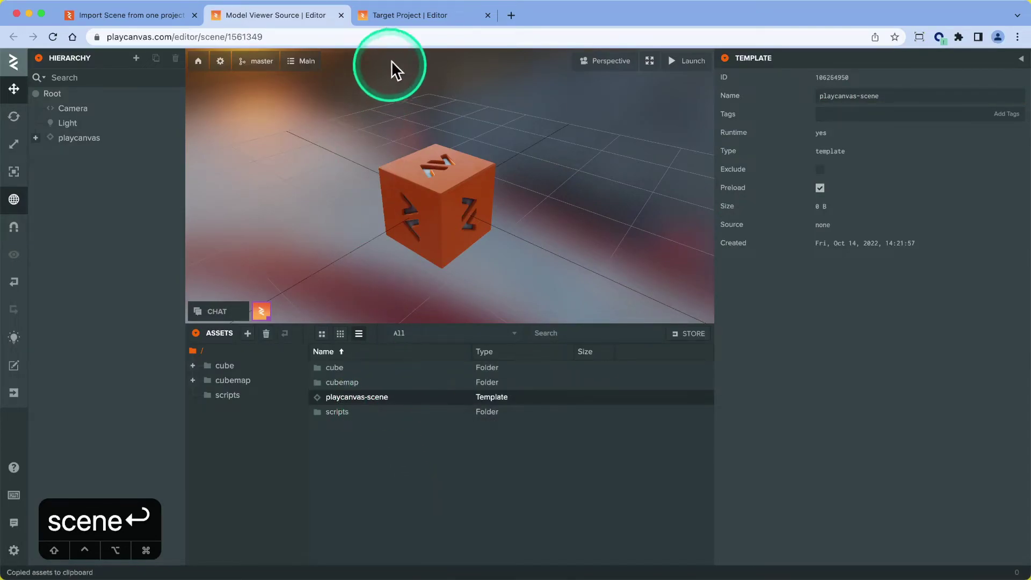
{"action": "left_click", "coordinate": [411, 16]}
{"action": "left_click", "coordinate": [370, 413]}
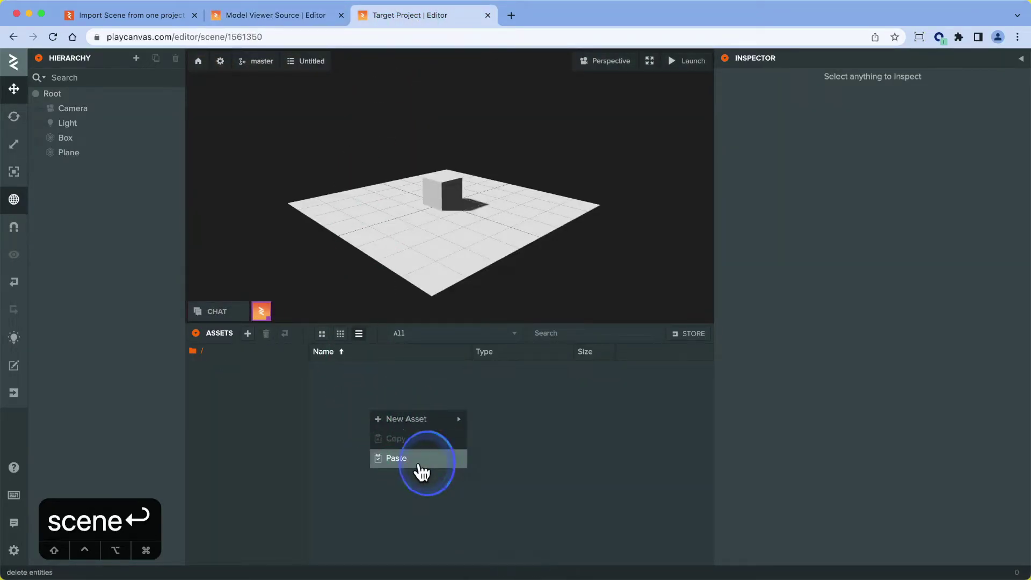
Paste the playcanvas-scene template into Target Project, landing 13 loose assets in the root
{"action": "left_click", "coordinate": [417, 462]}
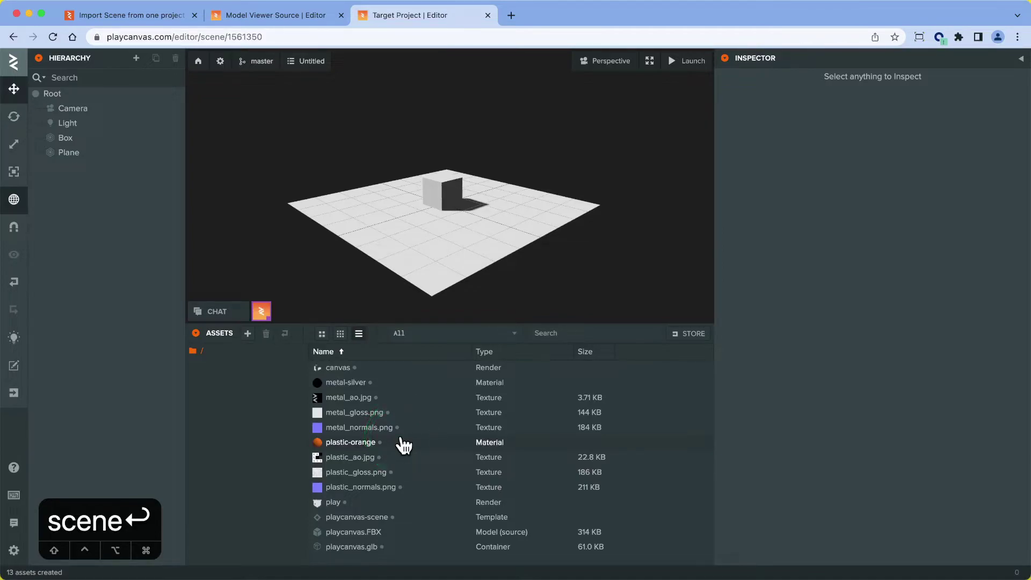
{"action": "left_click", "coordinate": [404, 444]}
{"action": "left_click_drag", "start_coordinate": [404, 445], "coordinate": [365, 392]}
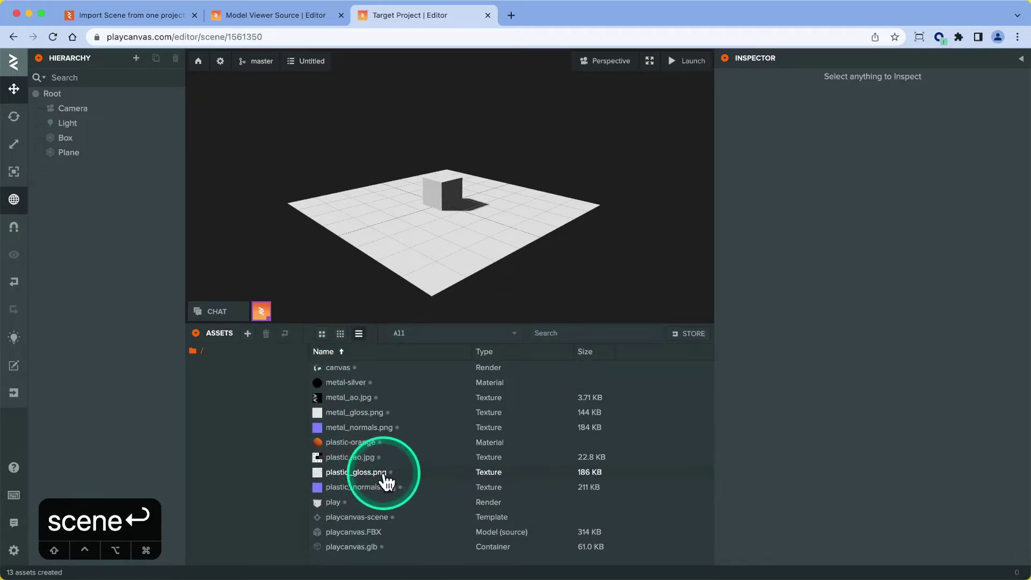
Select all 13 pasted assets and delete them
{"action": "left_click", "coordinate": [367, 487]}
{"action": "key", "text": "super+a"}
{"action": "key", "text": "BackSpace"}
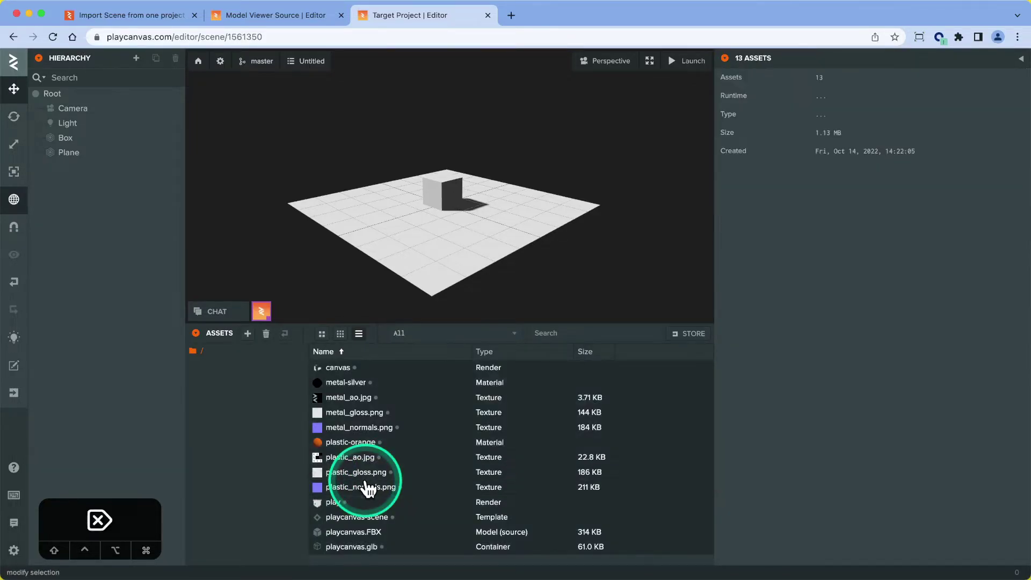
Permanently delete the 13 loose assets and paste the copy so it keeps its folder structure
{"action": "left_click", "coordinate": [591, 364]}
{"action": "left_click", "coordinate": [433, 437]}
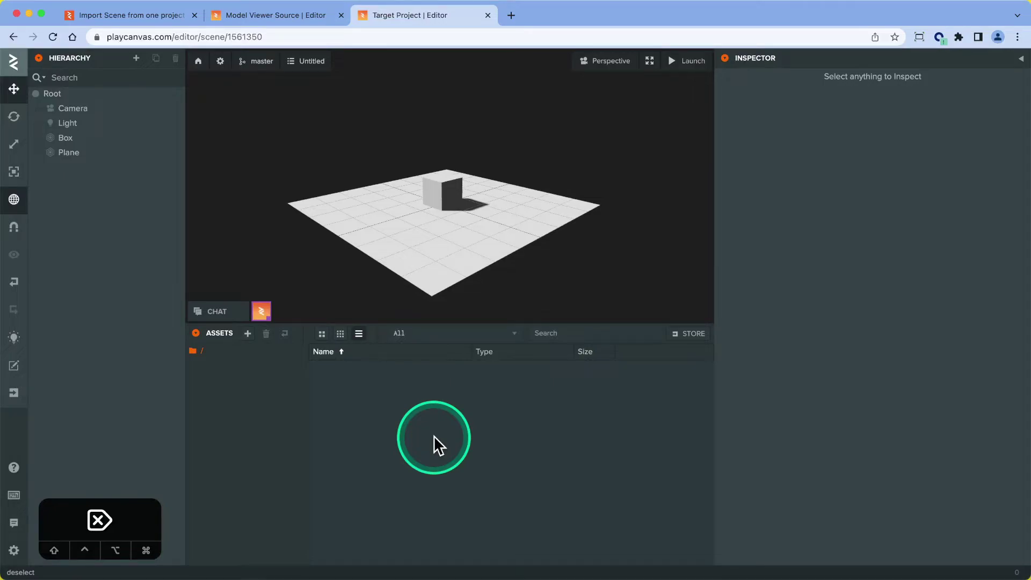
{"action": "right_click", "coordinate": [389, 423]}
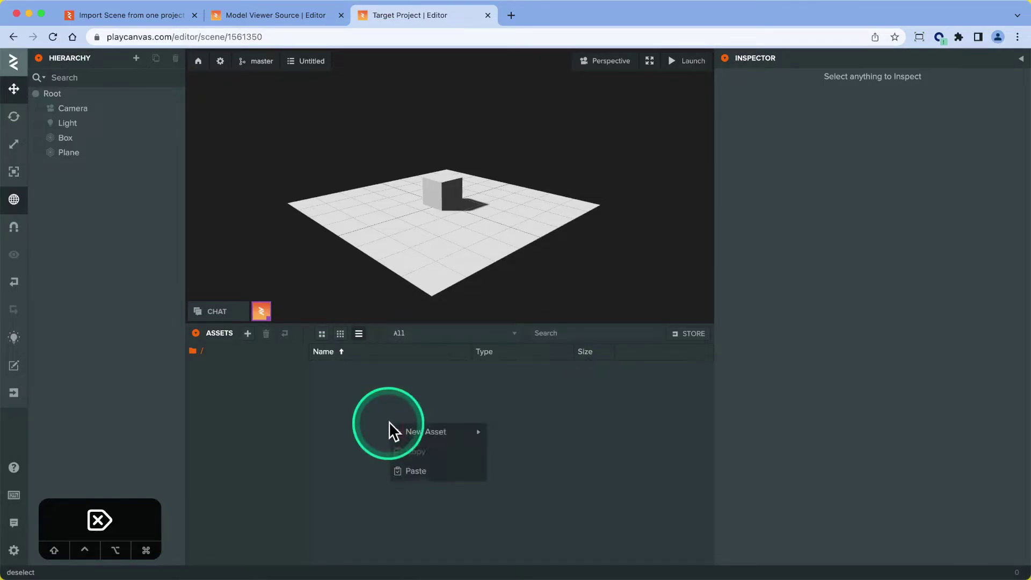
{"action": "key", "text": "shift"}
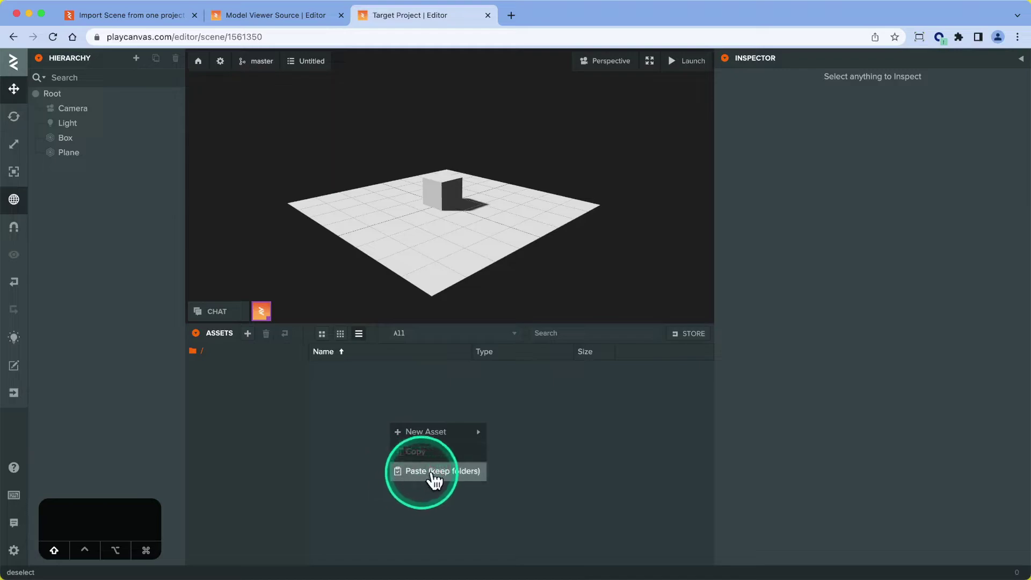
{"action": "left_click", "coordinate": [453, 475], "text": "shift"}
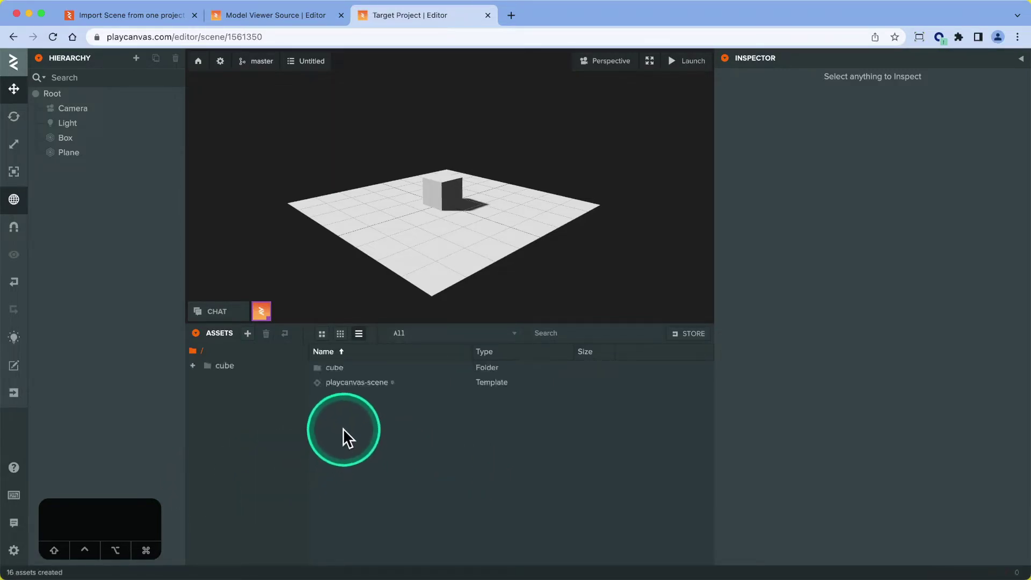
Browse into the cube and playcanvas-cube folders, then return to the asset root
{"action": "double_click", "coordinate": [338, 368]}
{"action": "double_click", "coordinate": [339, 370]}
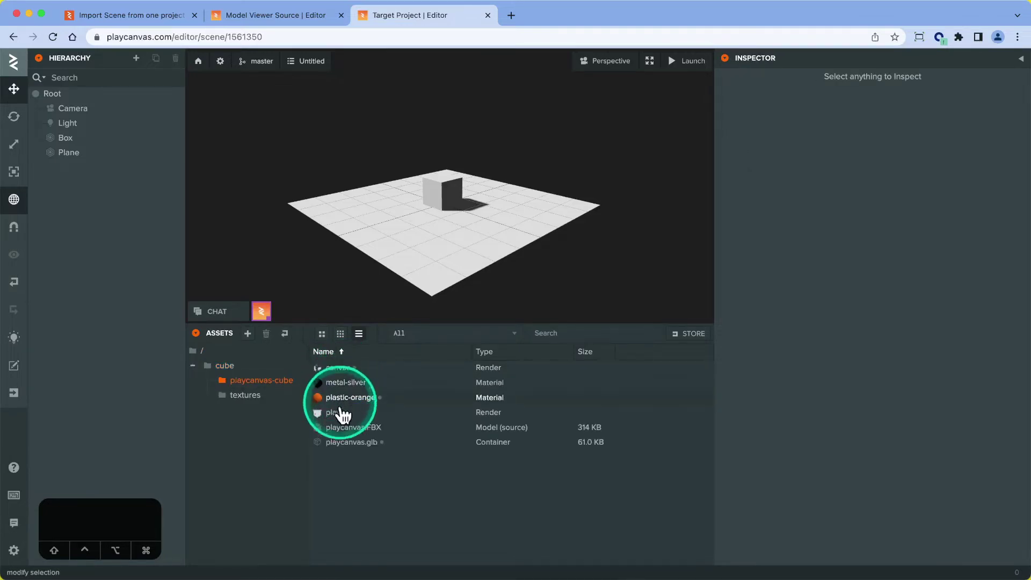
{"action": "left_click", "coordinate": [232, 351]}
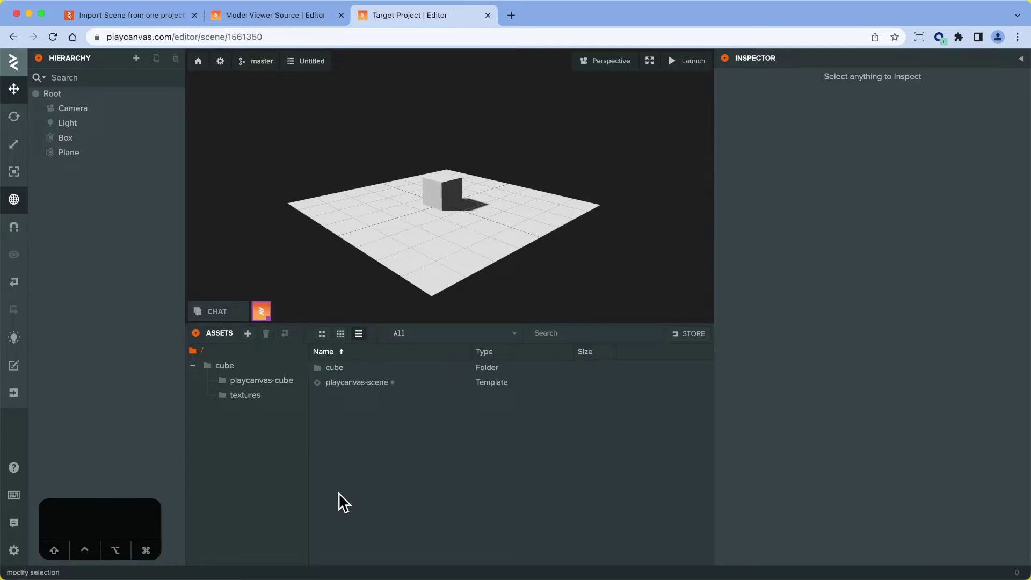
Drop the playcanvas-scene template into the Hierarchy and lift the cube to Y 2.345
{"action": "left_click", "coordinate": [352, 383]}
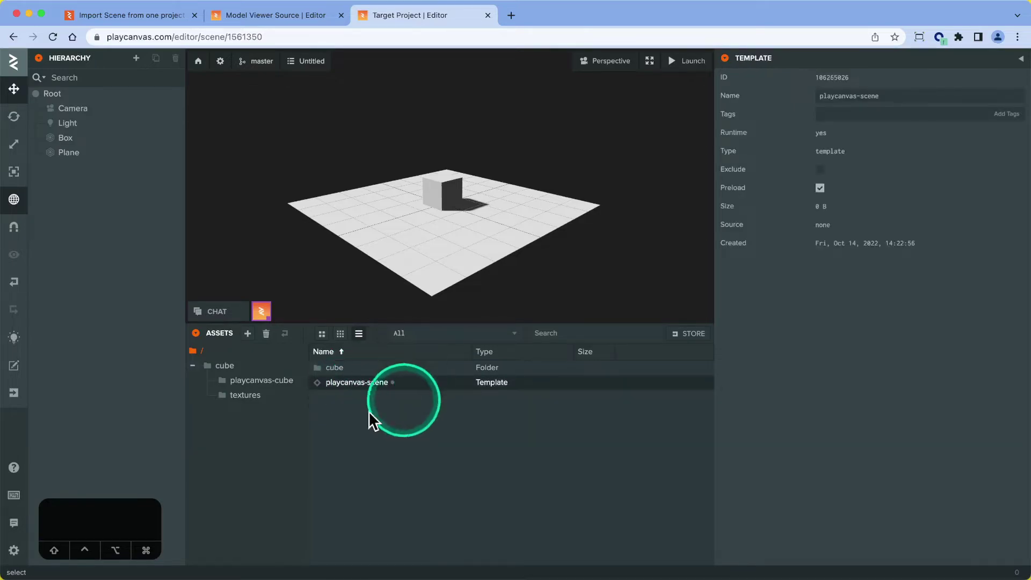
{"action": "left_click_drag", "start_coordinate": [366, 383], "coordinate": [76, 96]}
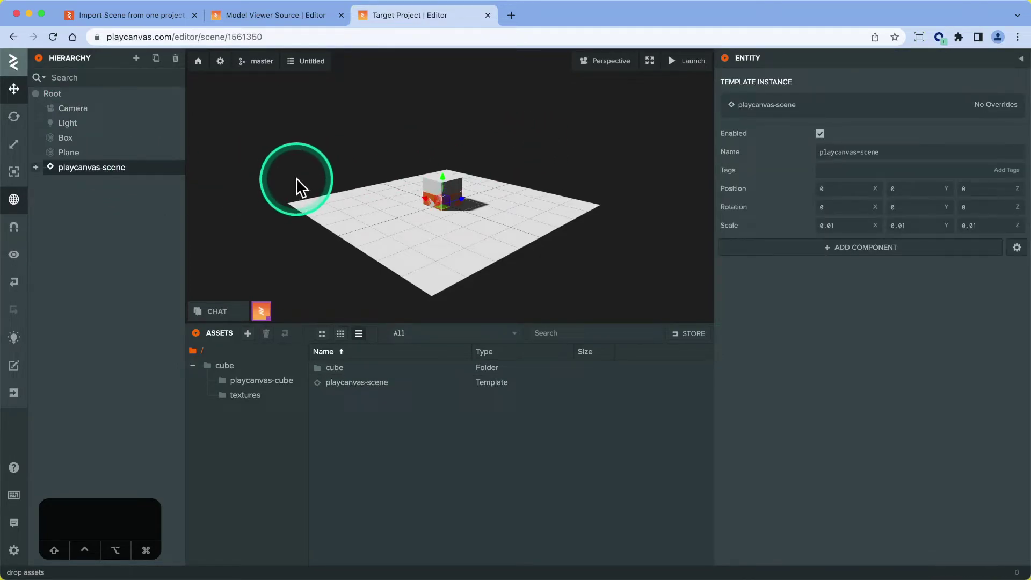
{"action": "left_click_drag", "start_coordinate": [437, 172], "coordinate": [330, 300]}
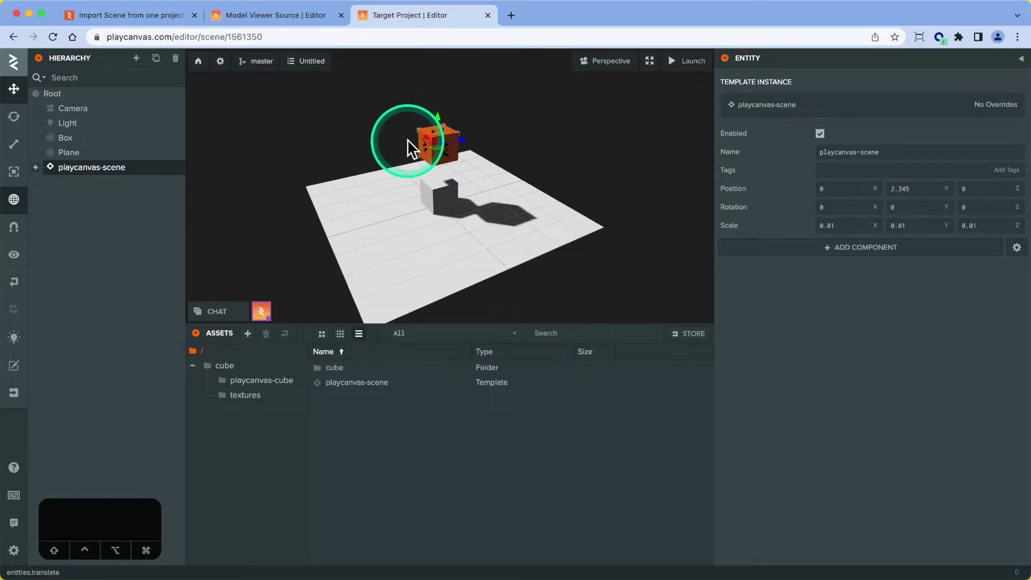
{"action": "left_click", "coordinate": [113, 181]}
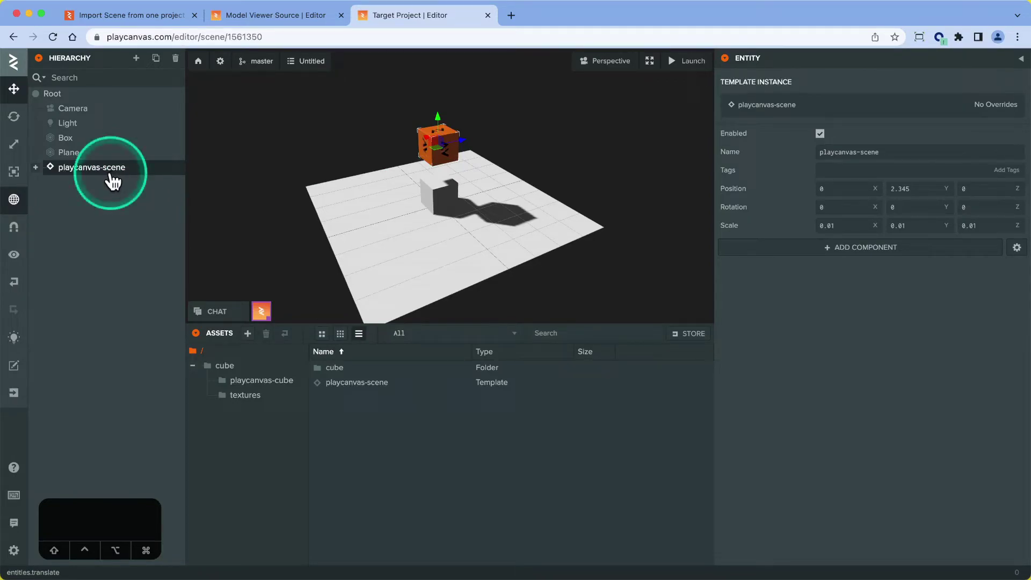
{"action": "left_click_drag", "start_coordinate": [112, 181], "coordinate": [352, 388]}
Delete the playcanvas-scene template asset, confirming permanent deletion
{"action": "left_click", "coordinate": [352, 387]}
{"action": "key", "text": "Delete"}
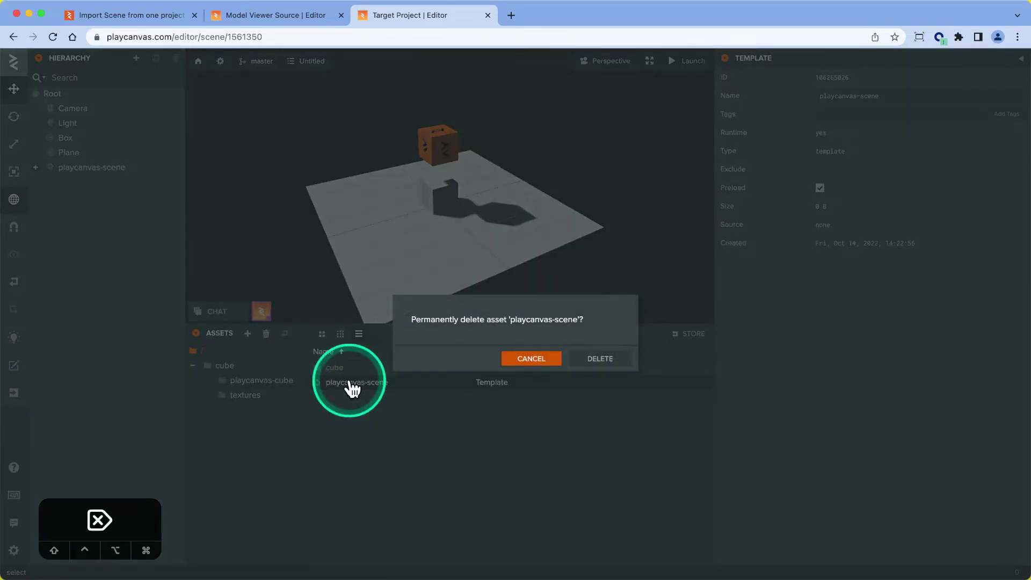
{"action": "left_click", "coordinate": [591, 359]}
Expand the playcanvas-scene entity to reveal its canvas and play children
{"action": "left_click", "coordinate": [107, 167]}
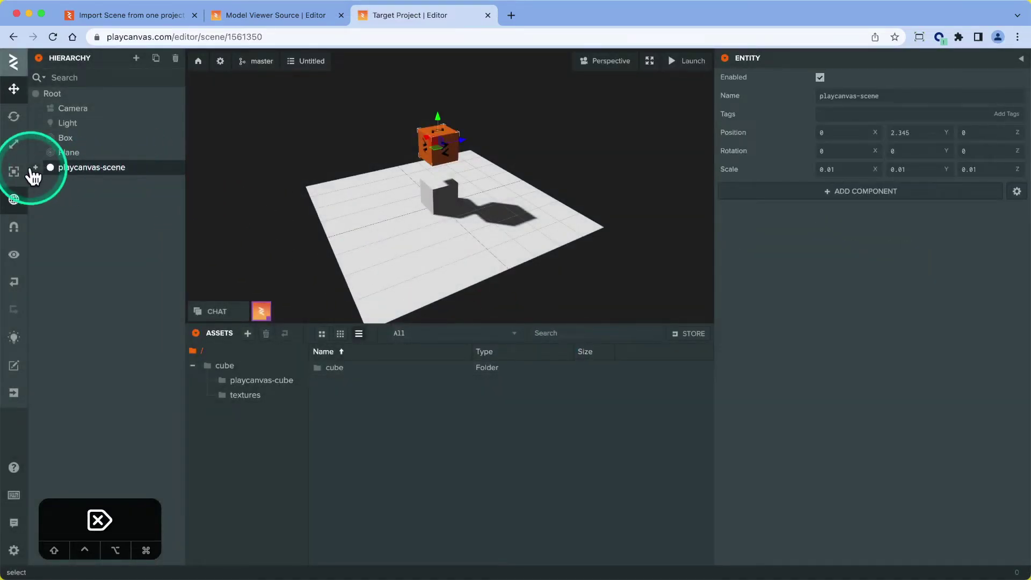
{"action": "left_click", "coordinate": [36, 167]}
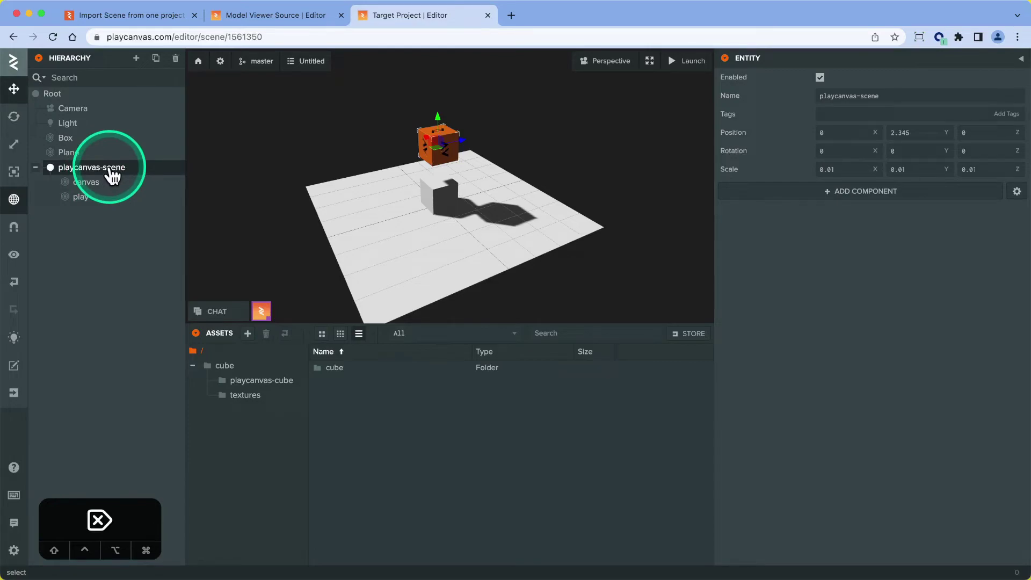
{"action": "mouse_move", "coordinate": [392, 173]}
{"action": "left_mouse_down"}
{"action": "mouse_move", "coordinate": [240, 193]}
{"action": "mouse_move", "coordinate": [633, 172]}
{"action": "mouse_move", "coordinate": [375, 172]}
{"action": "mouse_move", "coordinate": [441, 171]}
{"action": "mouse_move", "coordinate": [447, 139]}
{"action": "mouse_move", "coordinate": [377, 187]}
{"action": "left_mouse_up"}
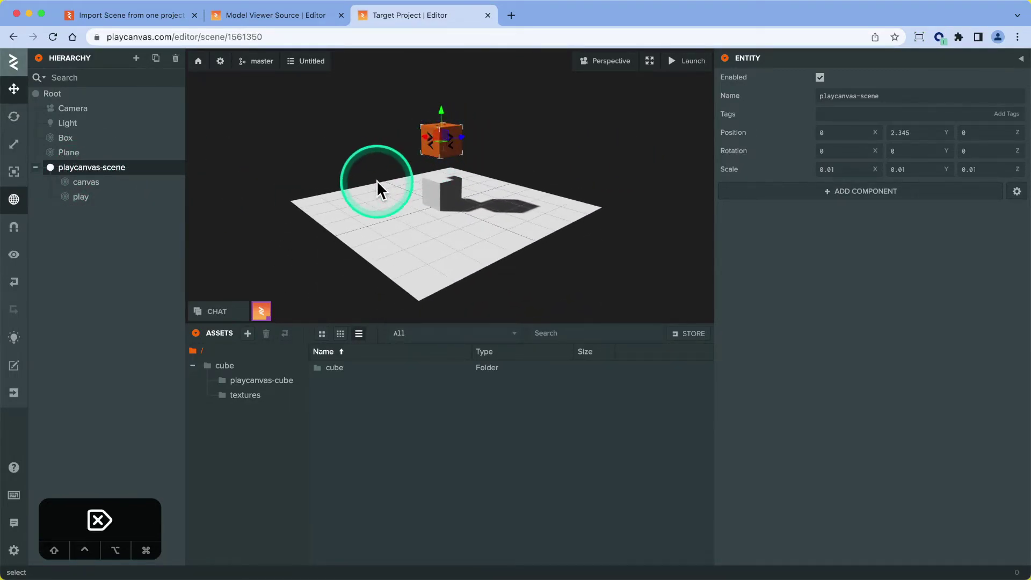
In Model Viewer Source, select the playcanvas entity and the playcanvas-scene template asset
{"action": "left_click", "coordinate": [280, 15]}
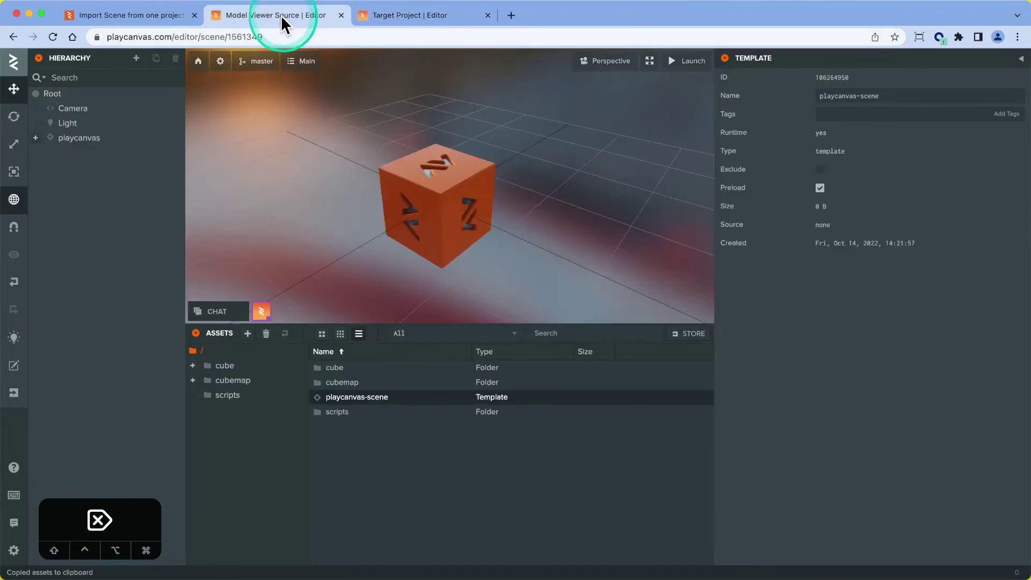
{"action": "left_click", "coordinate": [377, 231]}
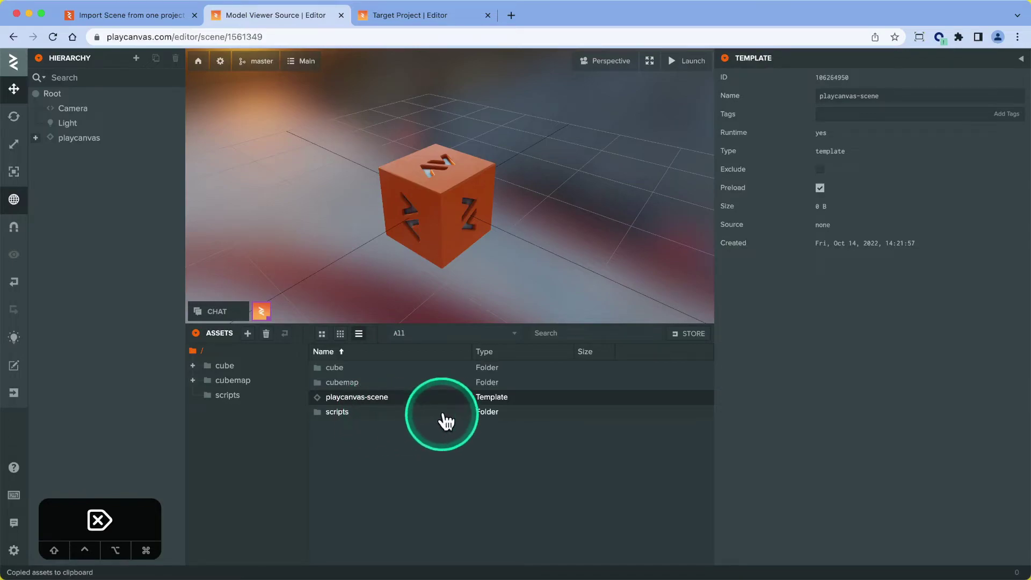
{"action": "left_click", "coordinate": [86, 140]}
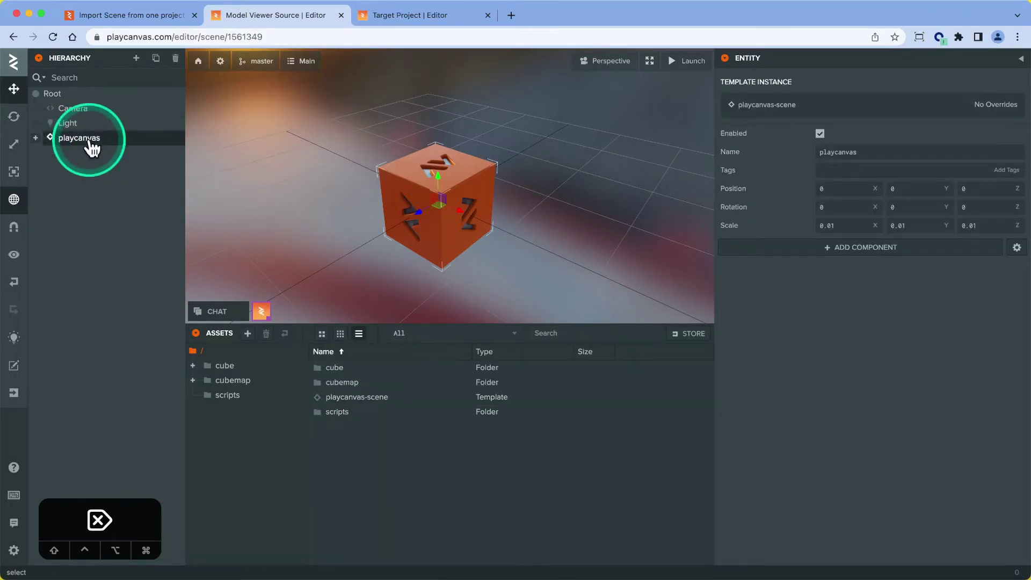
{"action": "left_click", "coordinate": [403, 399]}
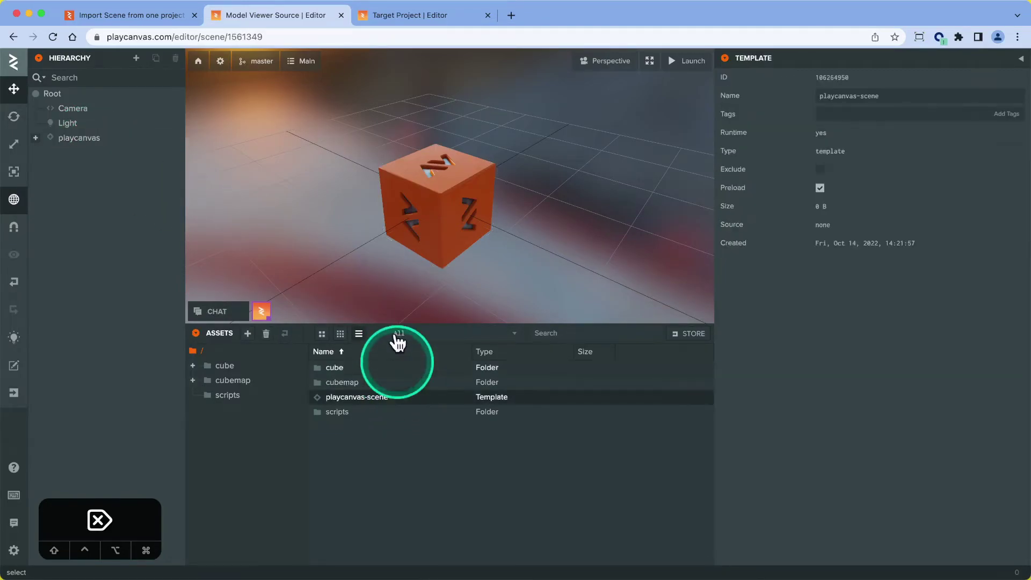
Hard-reset master to the 'Before copy' checkpoint, entering 'hard reset' to confirm
{"action": "left_click", "coordinate": [271, 64]}
{"action": "left_click", "coordinate": [826, 300]}
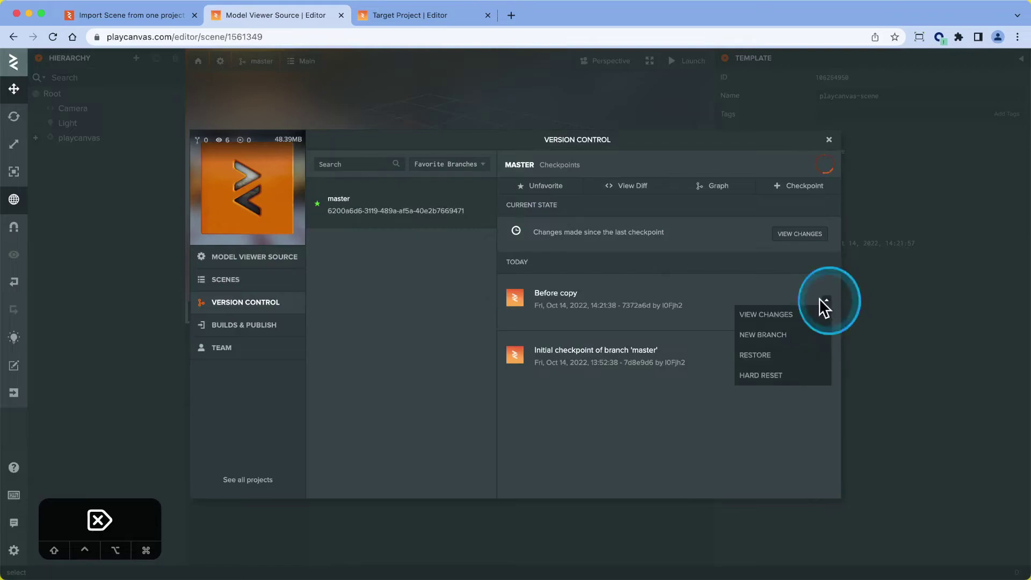
{"action": "left_click", "coordinate": [781, 374]}
{"action": "left_click", "coordinate": [668, 254]}
{"action": "type", "text": "ja"}
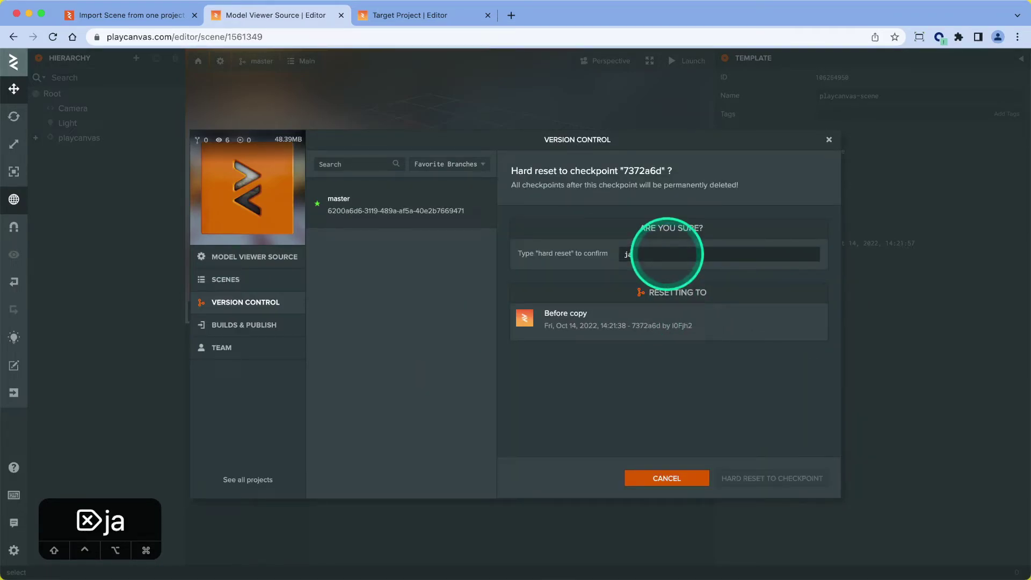
{"action": "key", "text": "BackSpace"}
{"action": "key", "text": "BackSpace"}
{"action": "key", "text": "BackSpace"}
{"action": "type", "text": "hard r"}
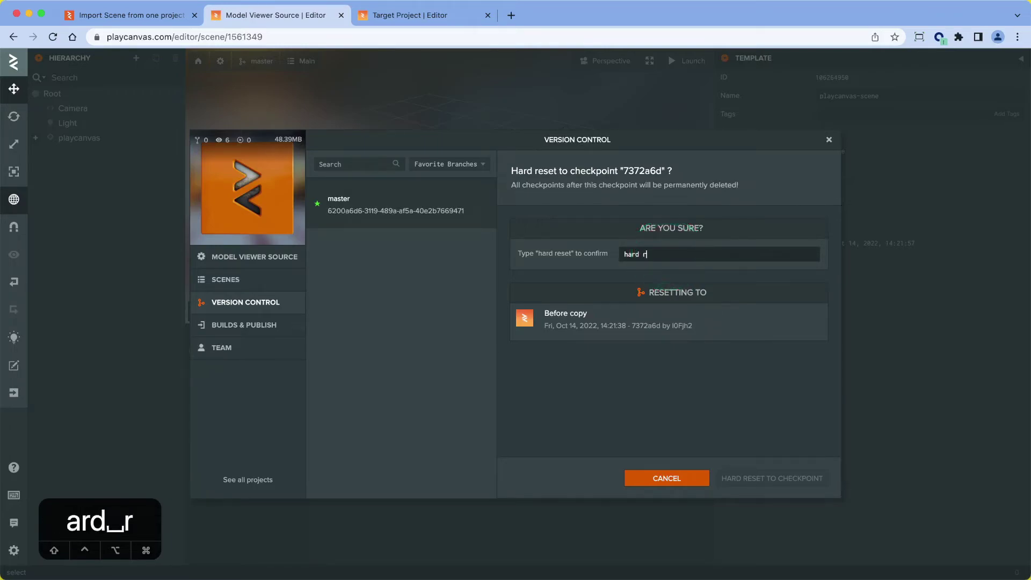
{"action": "type", "text": "esett"}
{"action": "key", "text": "BackSpace"}
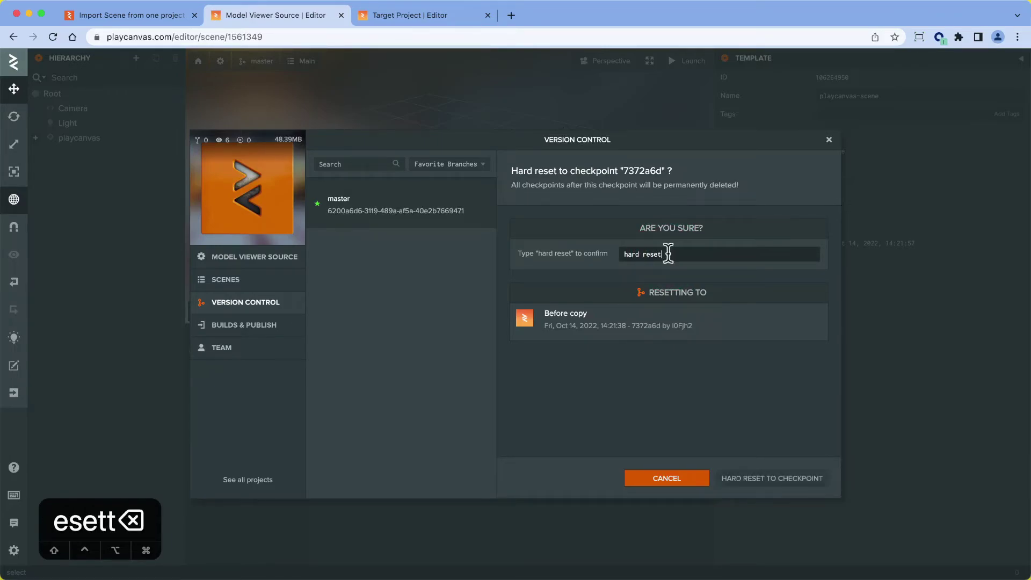
{"action": "left_click", "coordinate": [782, 476]}
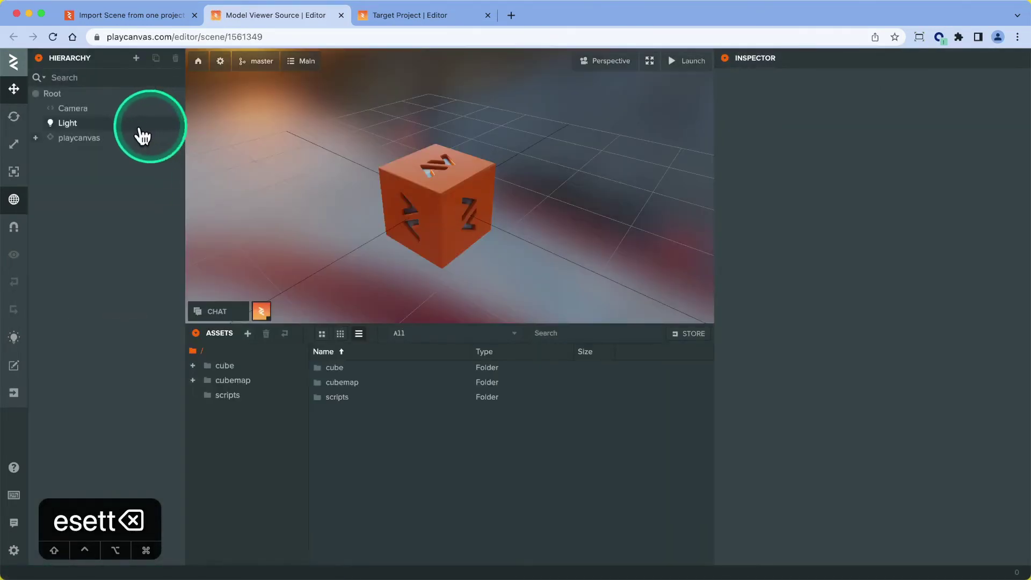
Expand the playcanvas entity, then return to Target Project and orbit around the raised cube
{"action": "left_click", "coordinate": [35, 137]}
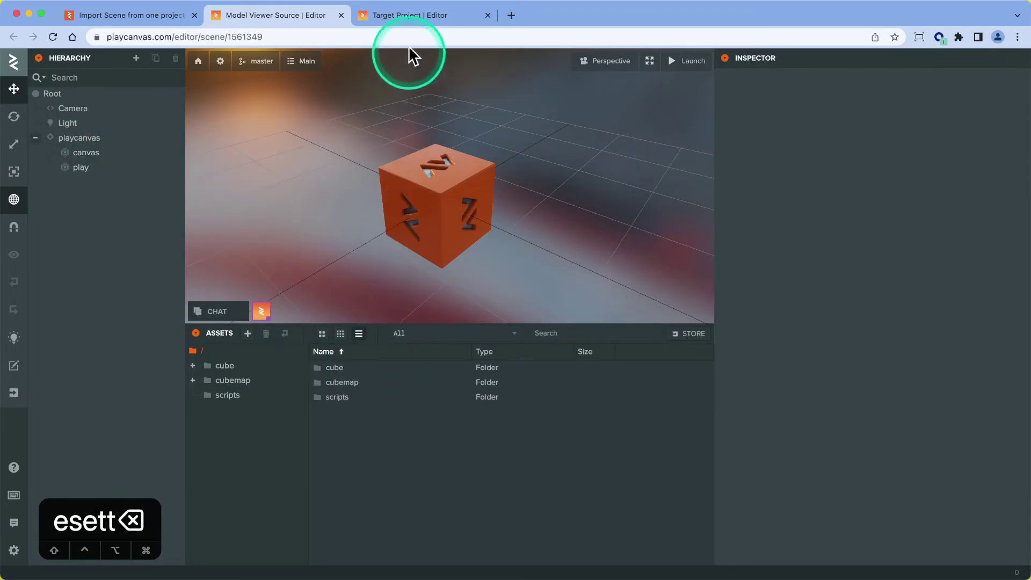
{"action": "left_click", "coordinate": [410, 15]}
{"action": "left_click_drag", "start_coordinate": [365, 281], "coordinate": [407, 226]}
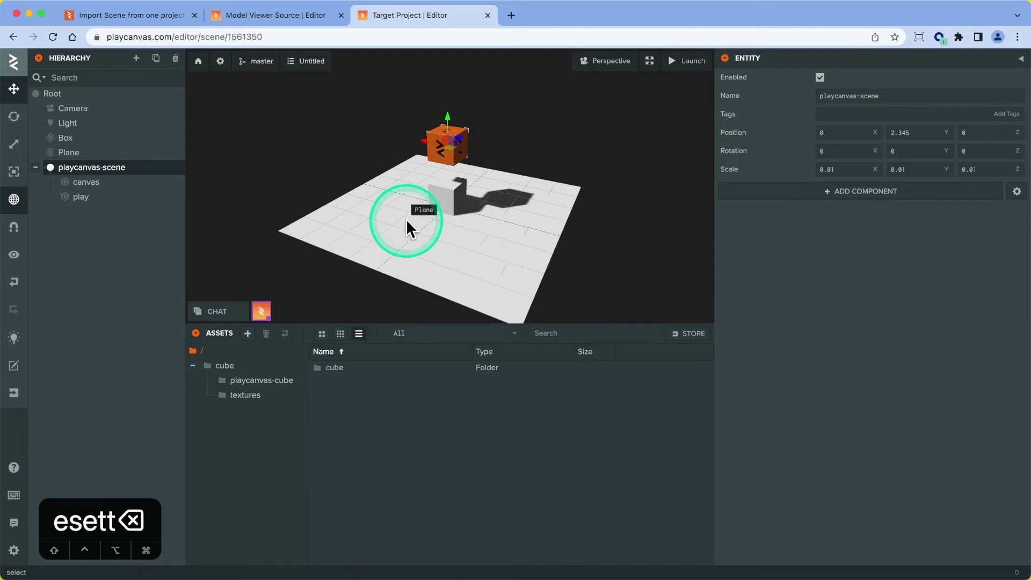
Open Target Project's scene settings and expand the RENDERING and LAYERS sections
{"action": "left_click", "coordinate": [14, 557]}
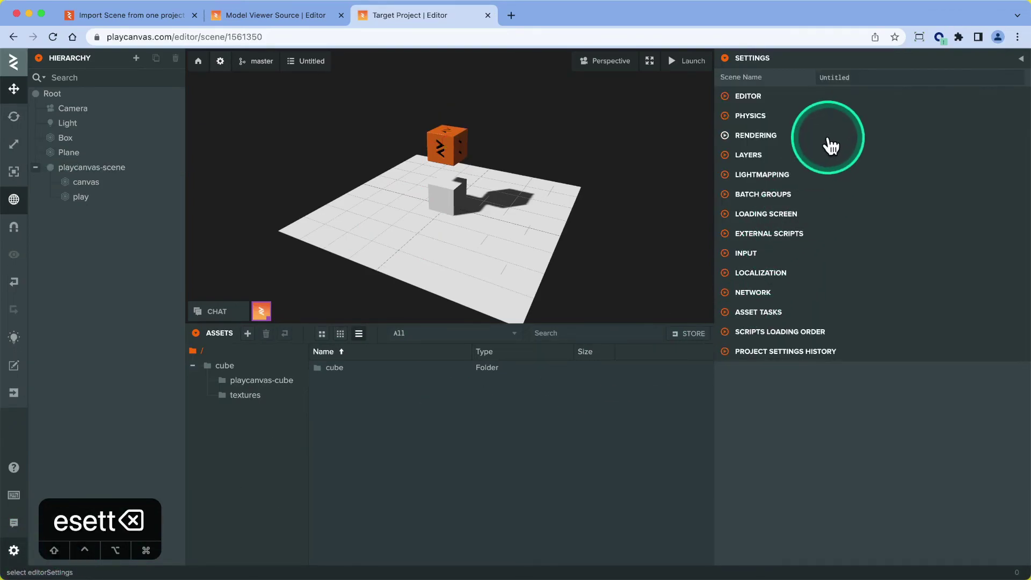
{"action": "left_click", "coordinate": [829, 139]}
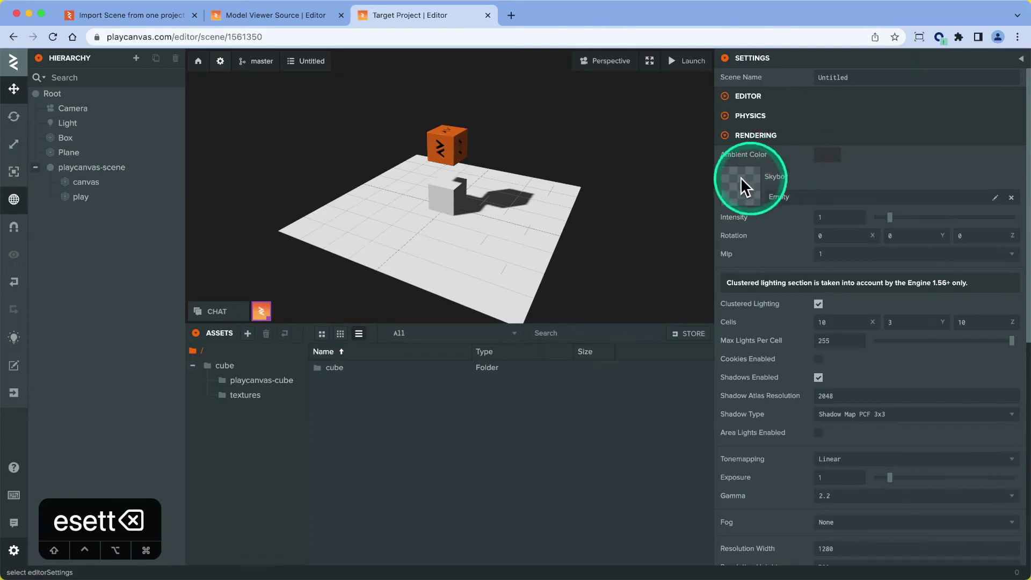
{"action": "scroll", "coordinate": [746, 206], "scroll_direction": "down", "scroll_amount": 3}
{"action": "scroll", "coordinate": [830, 214], "scroll_direction": "down", "scroll_amount": 5}
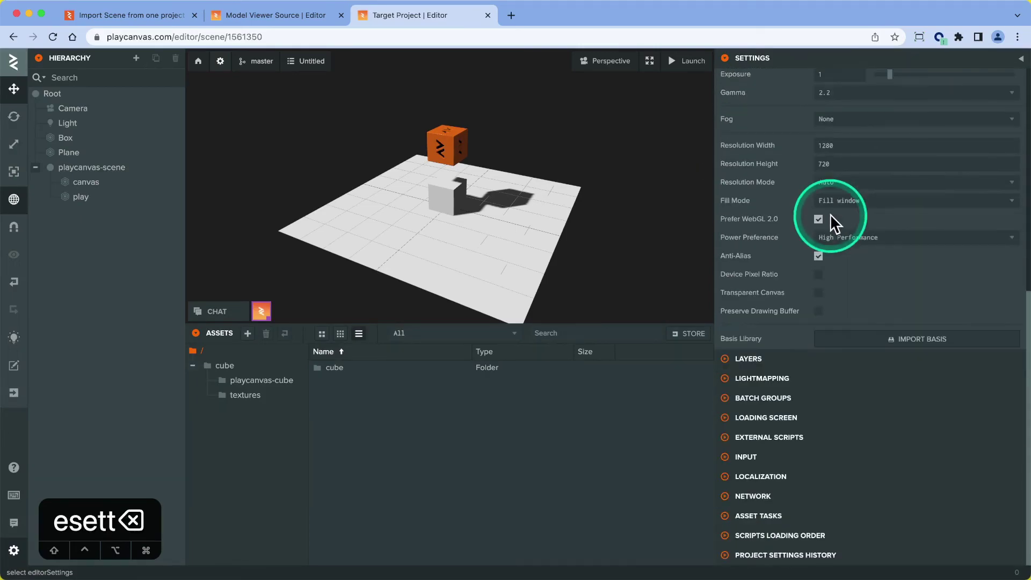
{"action": "left_click", "coordinate": [785, 362]}
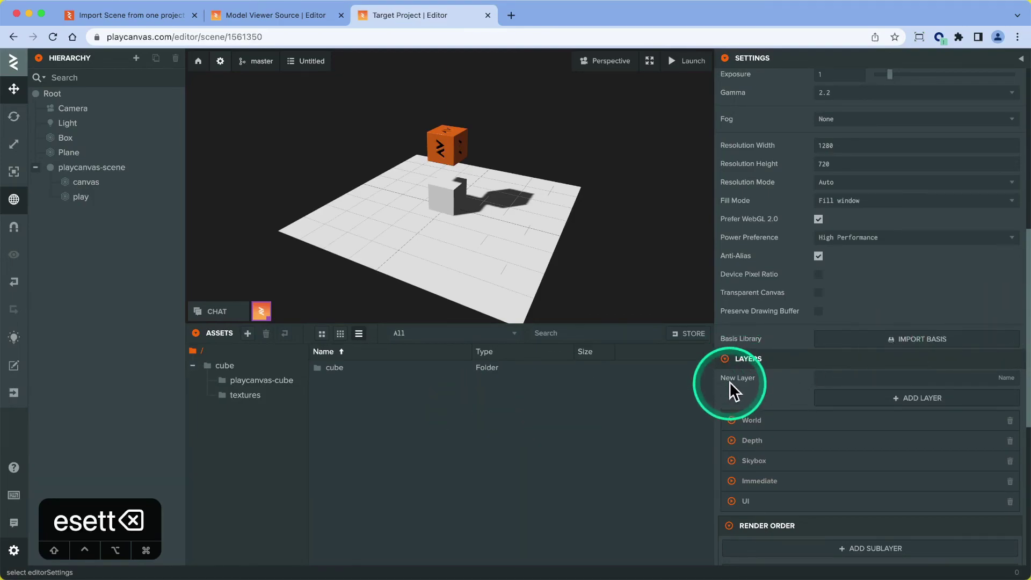
{"action": "scroll", "coordinate": [765, 372], "scroll_direction": "up", "scroll_amount": 10}
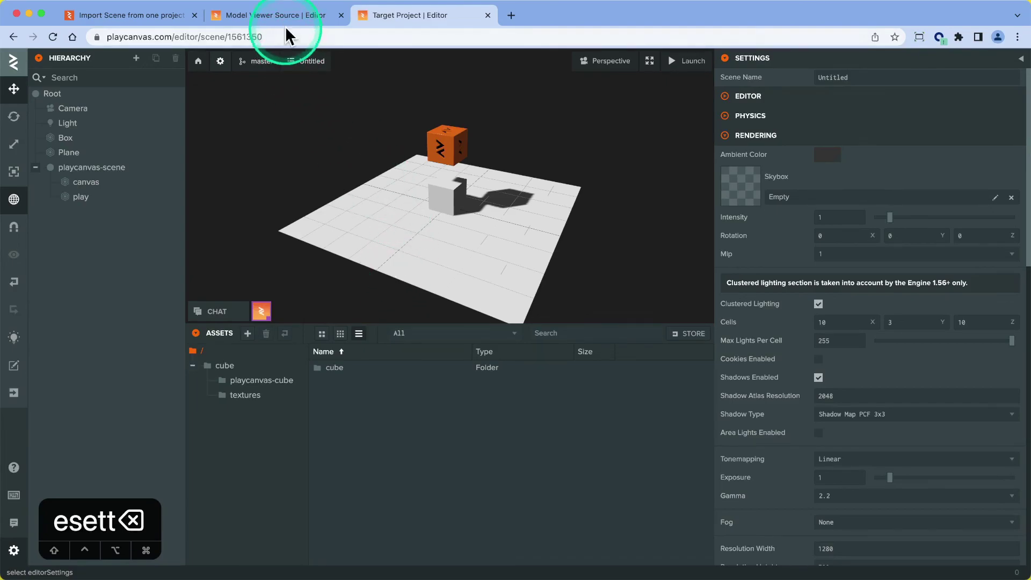
Return to Model Viewer Source and open, then dismiss, the playcanvas entity's context menu
{"action": "left_click", "coordinate": [231, 16]}
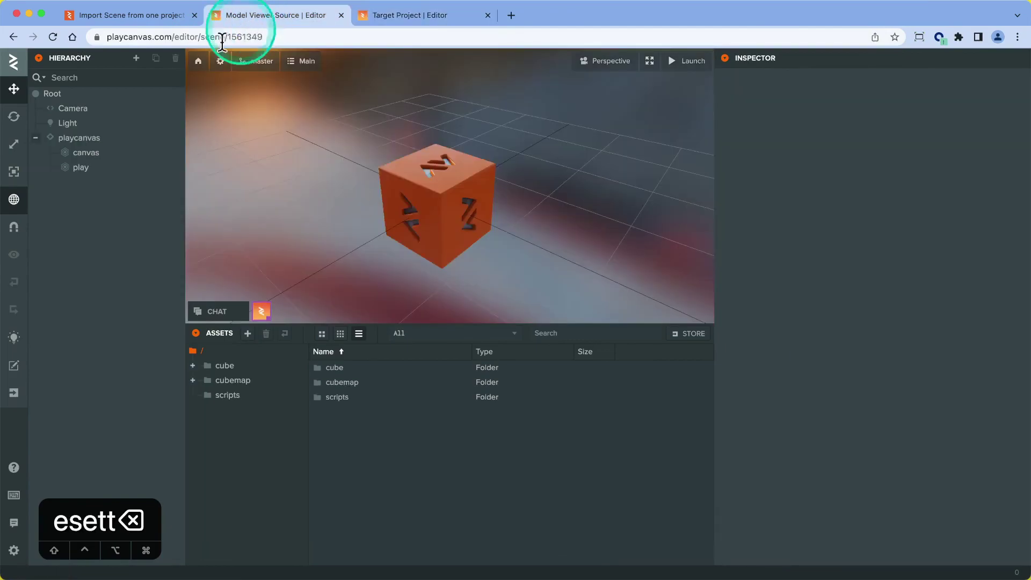
{"action": "right_click", "coordinate": [104, 141]}
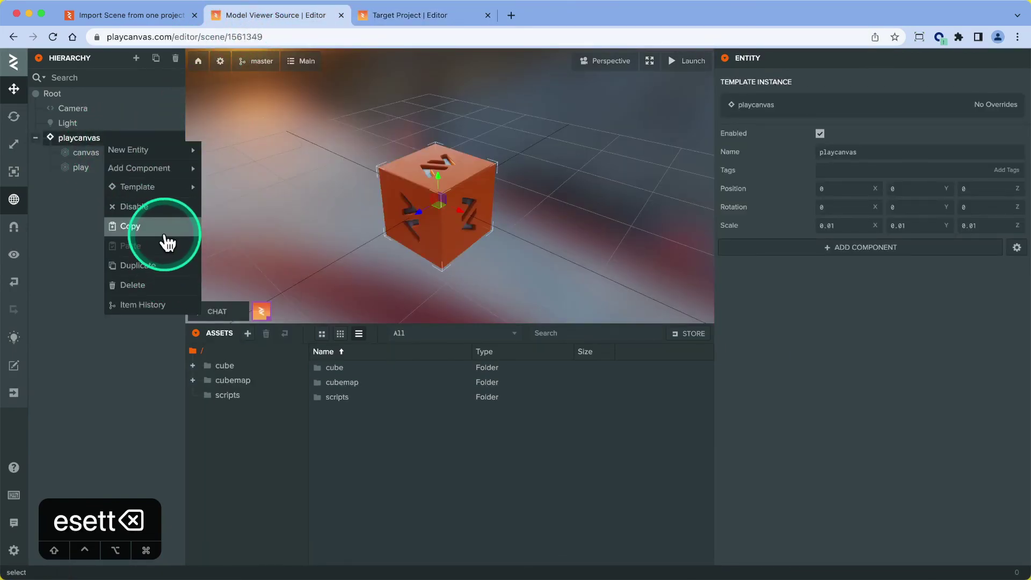
{"action": "left_click", "coordinate": [445, 14]}
{"action": "left_click", "coordinate": [240, 14]}
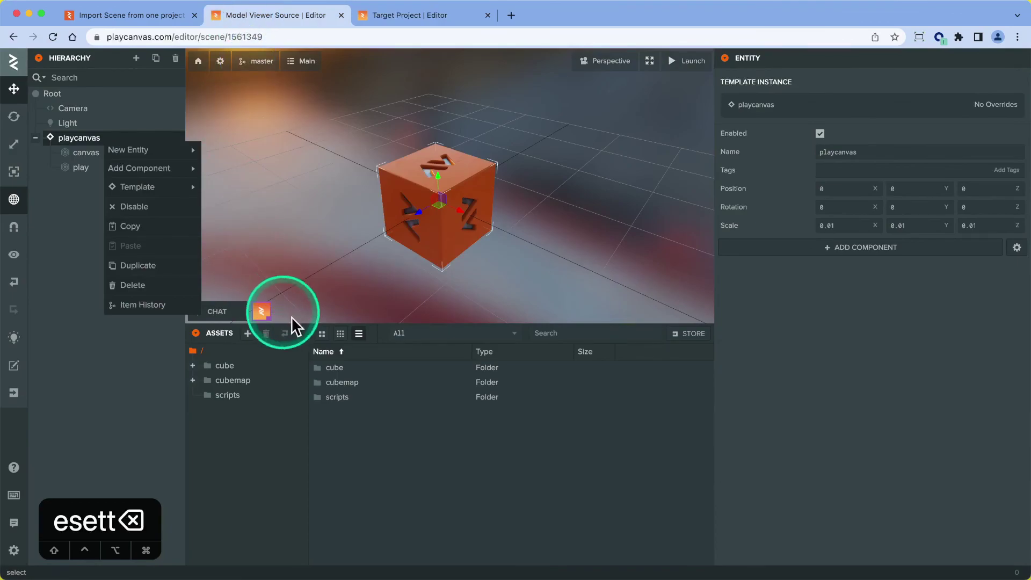
{"action": "left_click", "coordinate": [352, 372]}
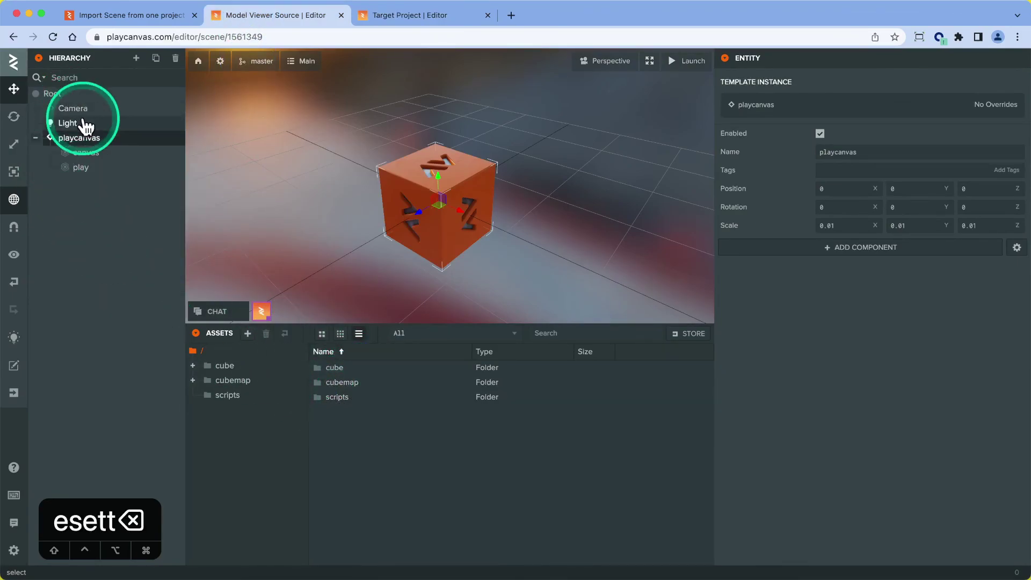